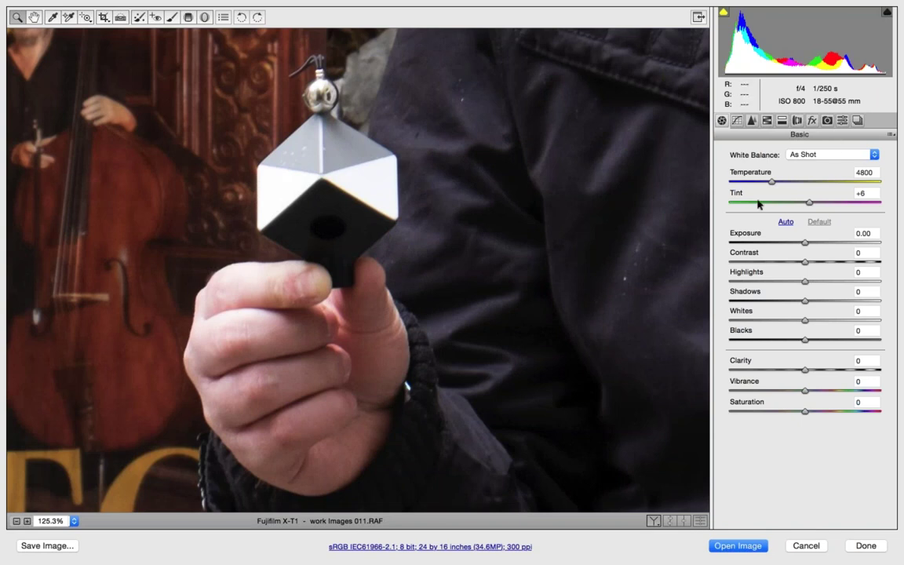
Step: Sample the white balance from the cube's upper grey face, and try the Auto white balance preset
left_click(53, 16)
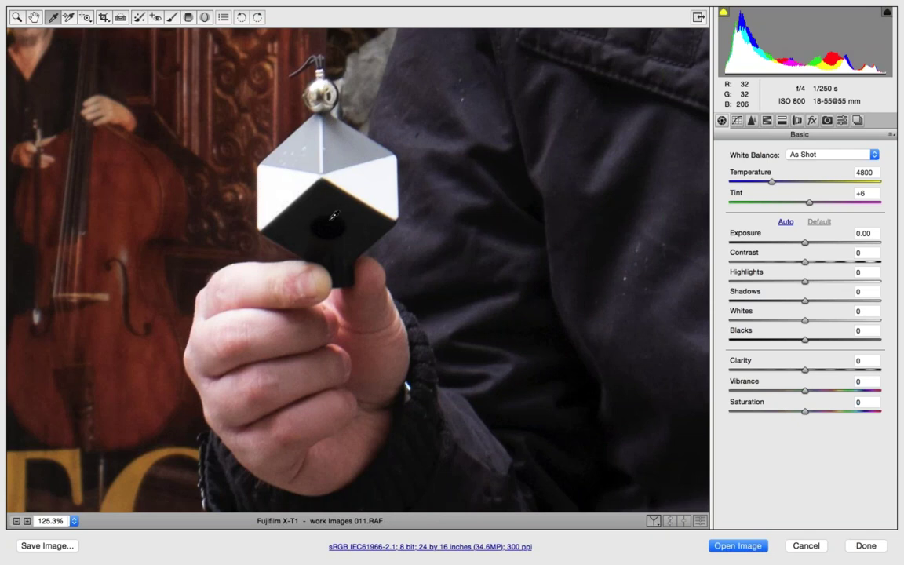
left_click(340, 147)
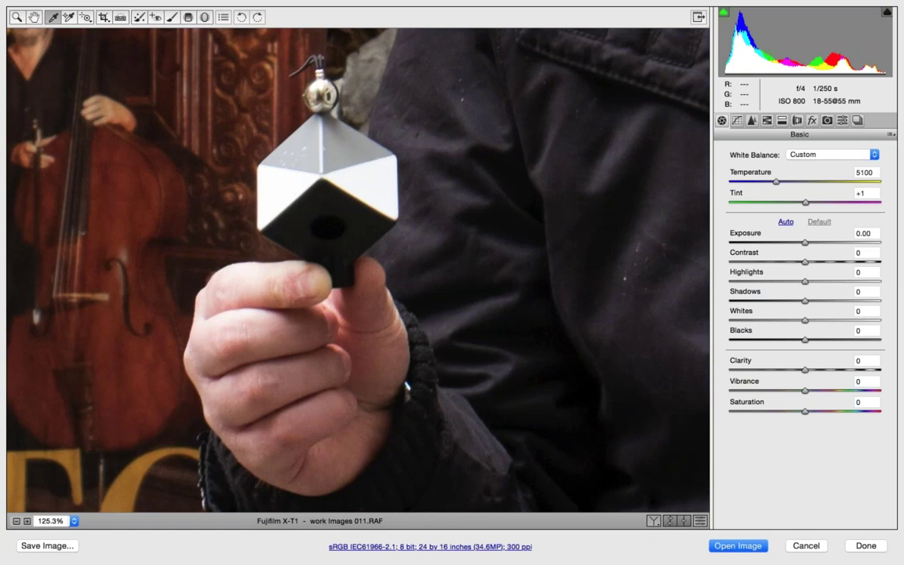
left_click(829, 153)
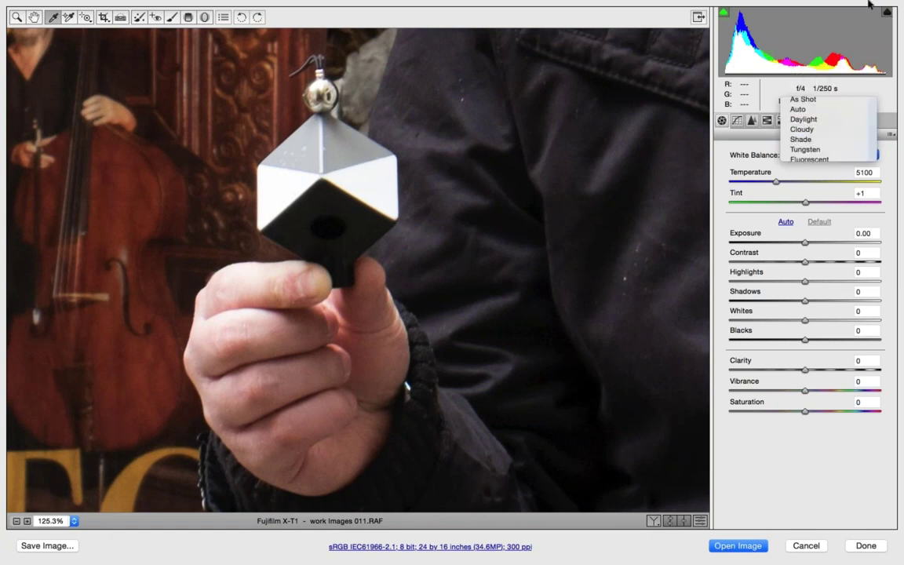
left_click(816, 84)
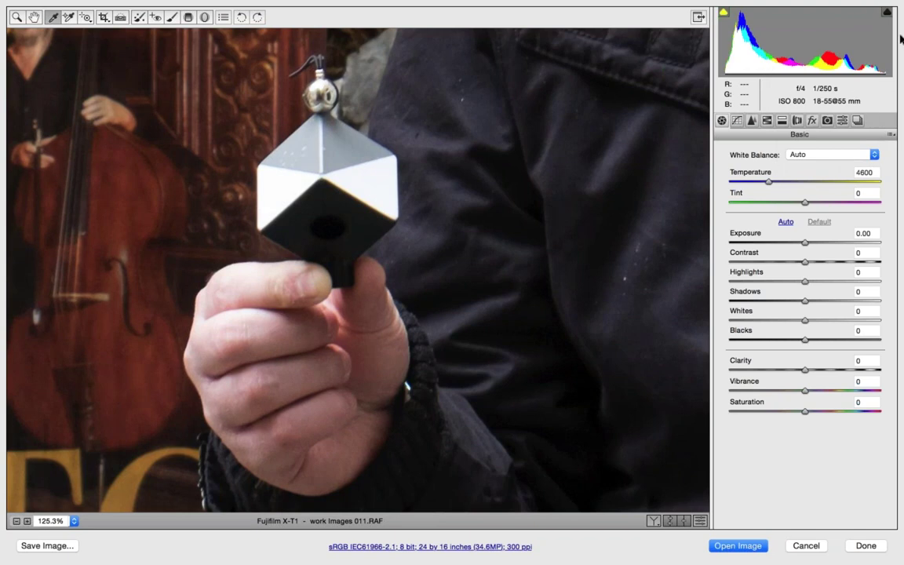
Step: Restore the Camera Raw defaults and sample the white balance again from the cube's upper grey face
left_click(891, 135)
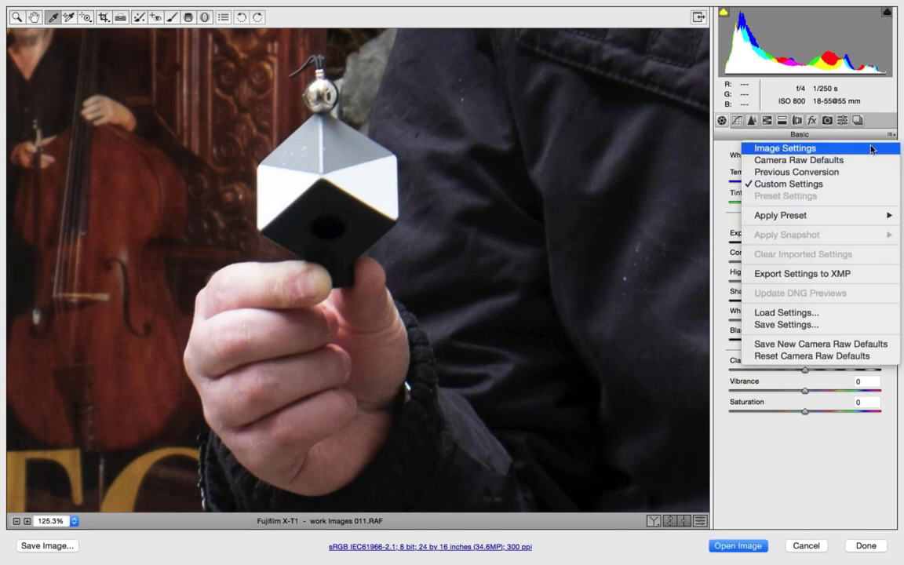
left_click(858, 161)
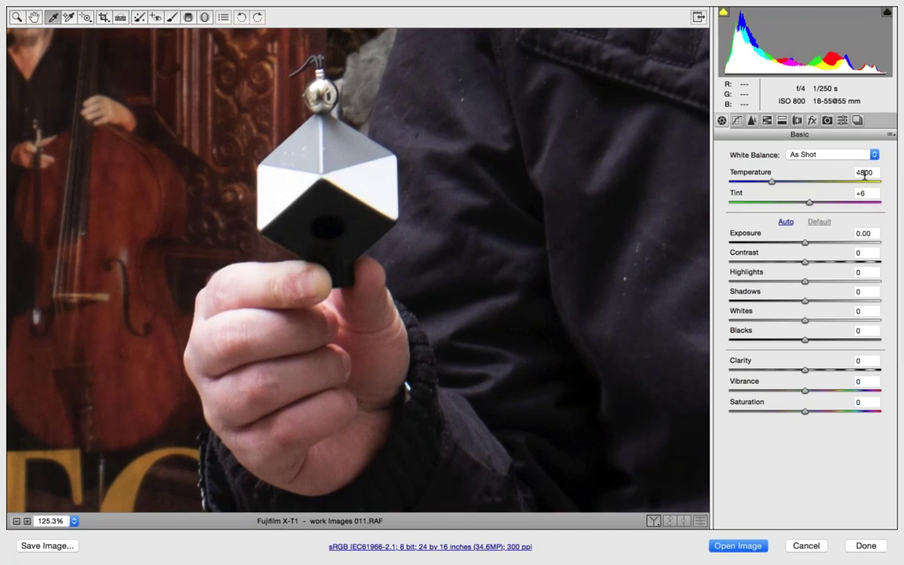
left_click(340, 147)
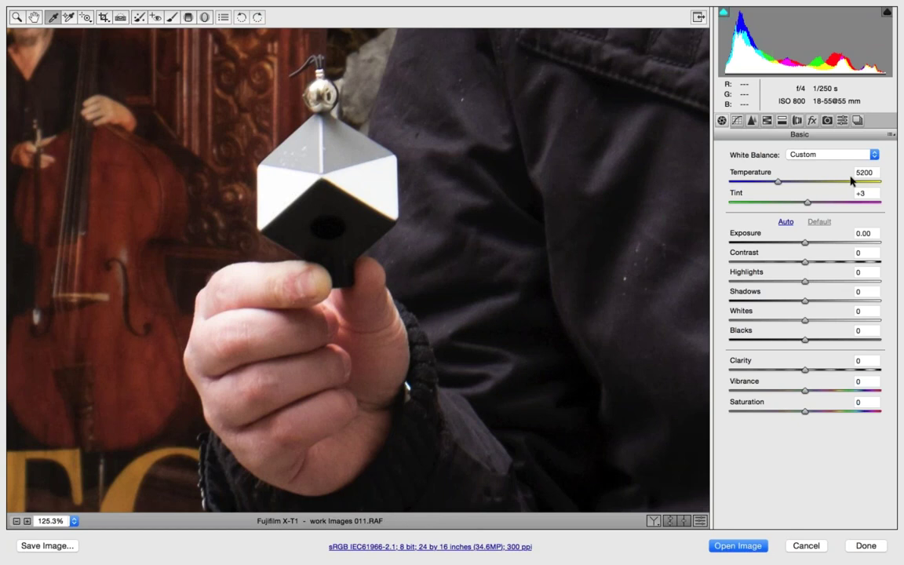
Step: Warm the whole photo by setting the white balance temperature to 5500
key("super+0")
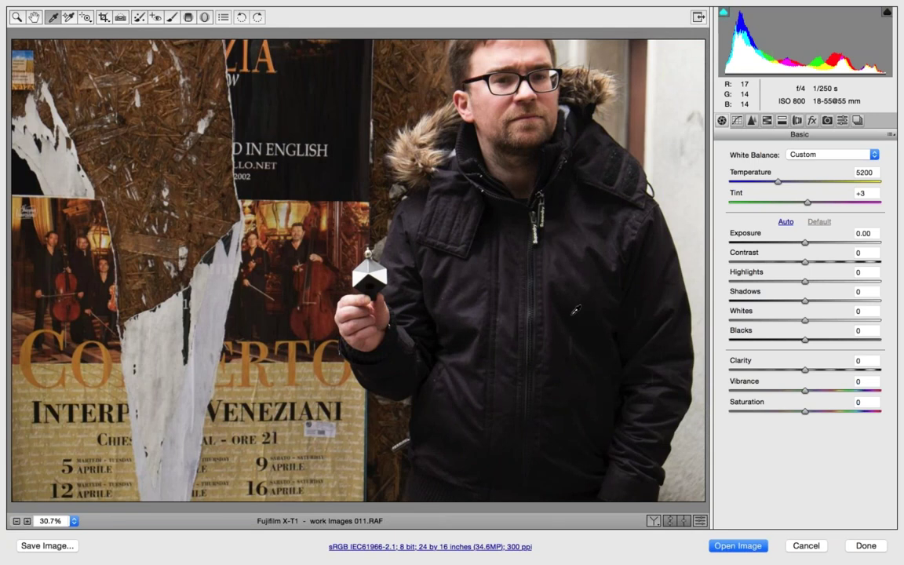
left_click(775, 181)
mouse_move(776, 182)
left_mouse_down()
mouse_move(760, 185)
mouse_move(811, 183)
mouse_move(792, 183)
left_mouse_up()
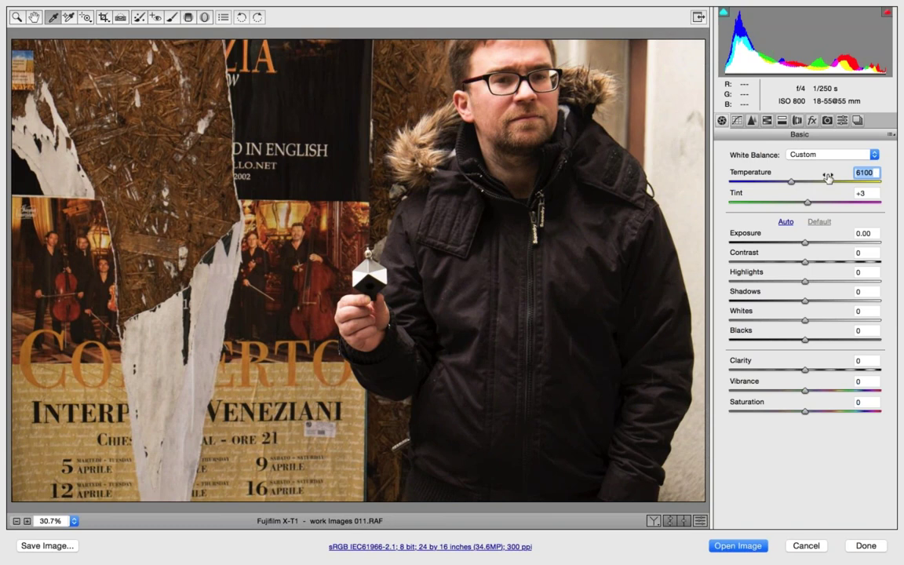
type("55")
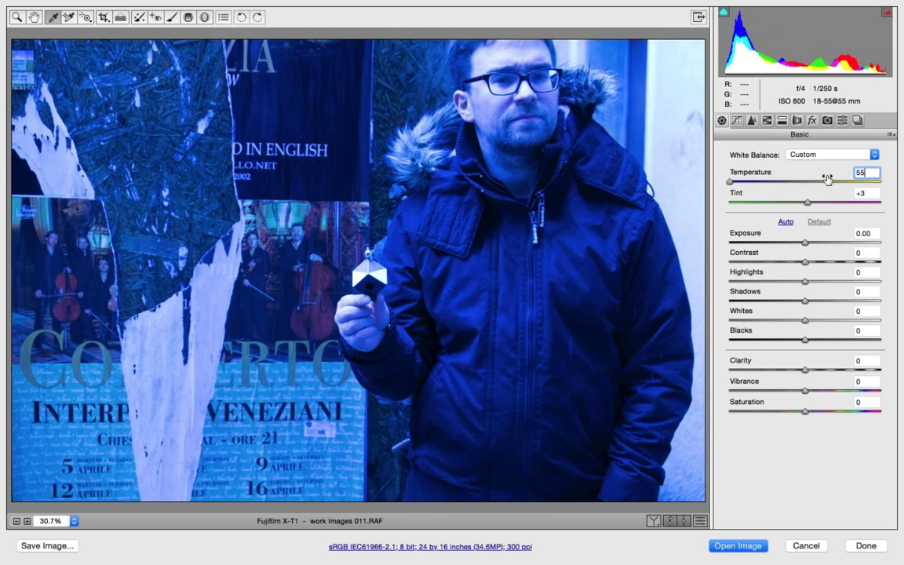
type("00")
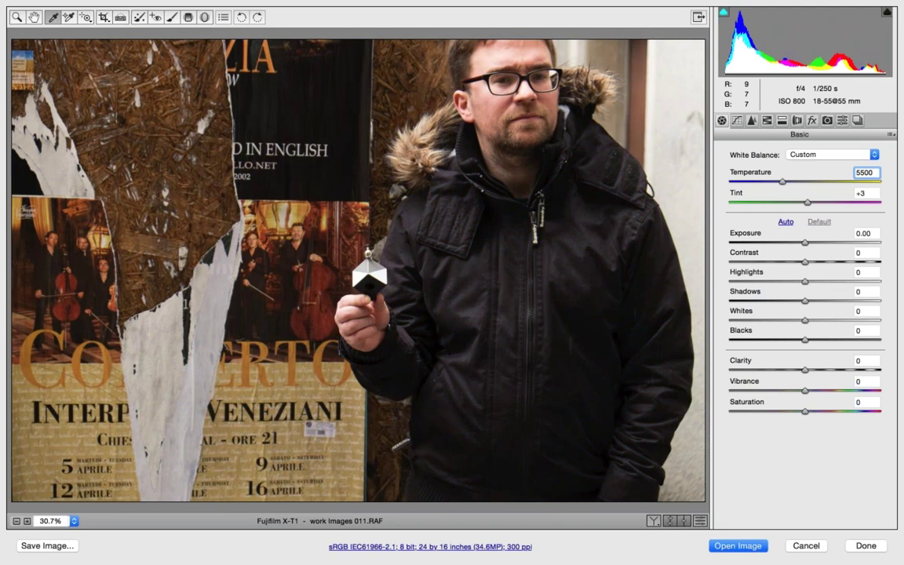
key("Return")
Step: Resample the white balance from the grey face of the handheld cube, and close the raw photo without keeping the changes
key("super+equal")
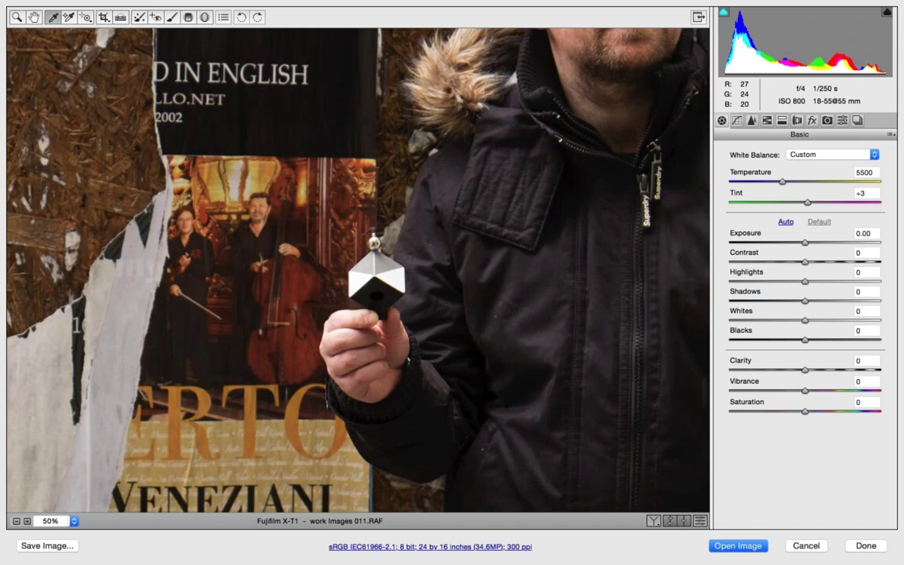
key("super+equal")
left_click(396, 253)
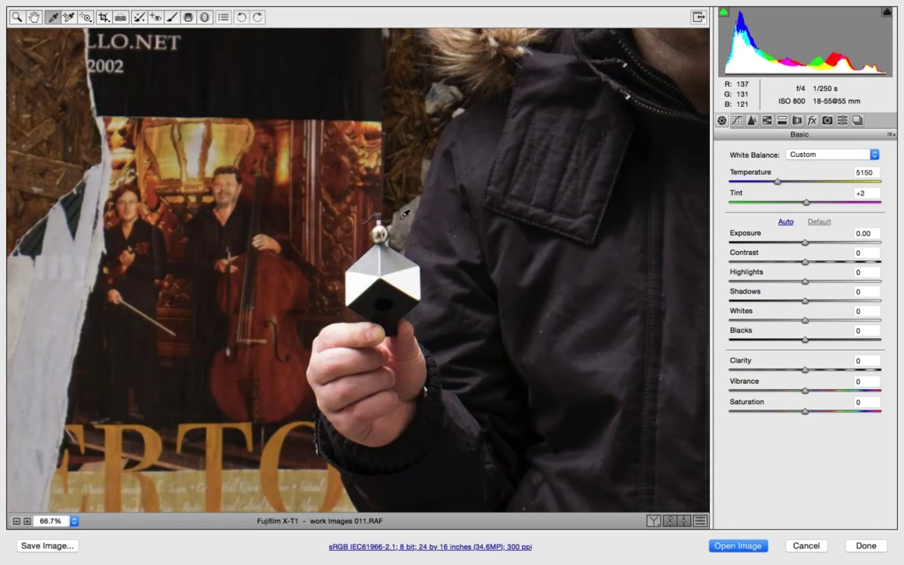
key("super+0")
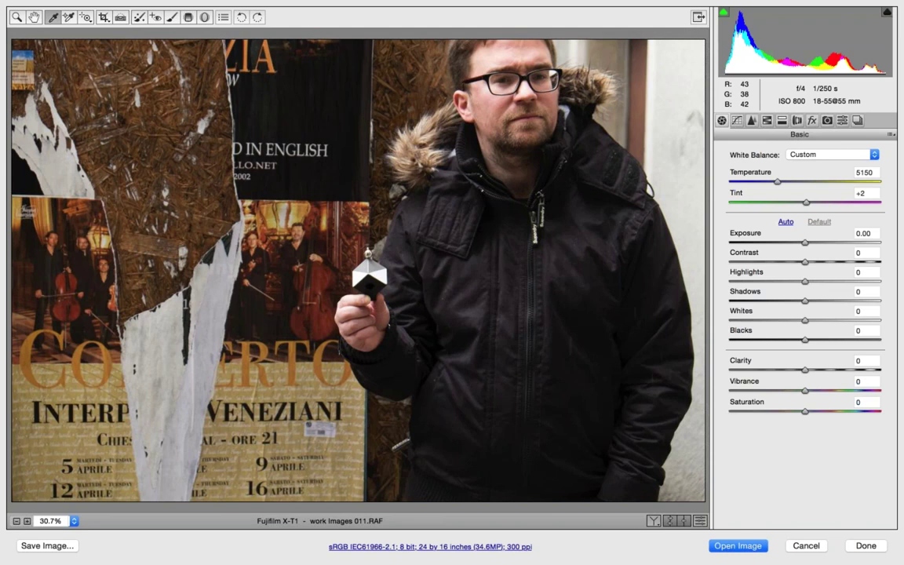
left_click(786, 548)
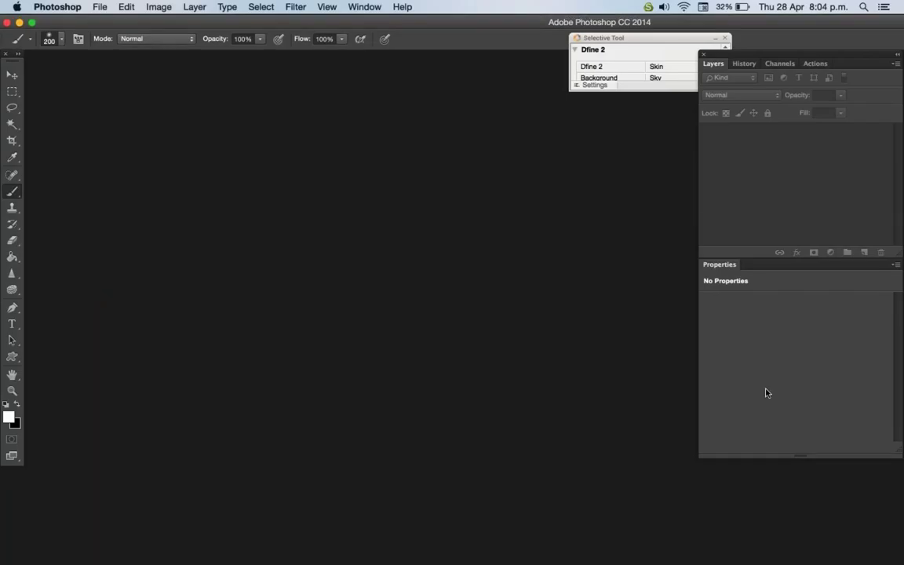
Step: Switch to Adobe Bridge and look through the raw photos in the folder "Moralinda Images copy"
key("super+Tab")
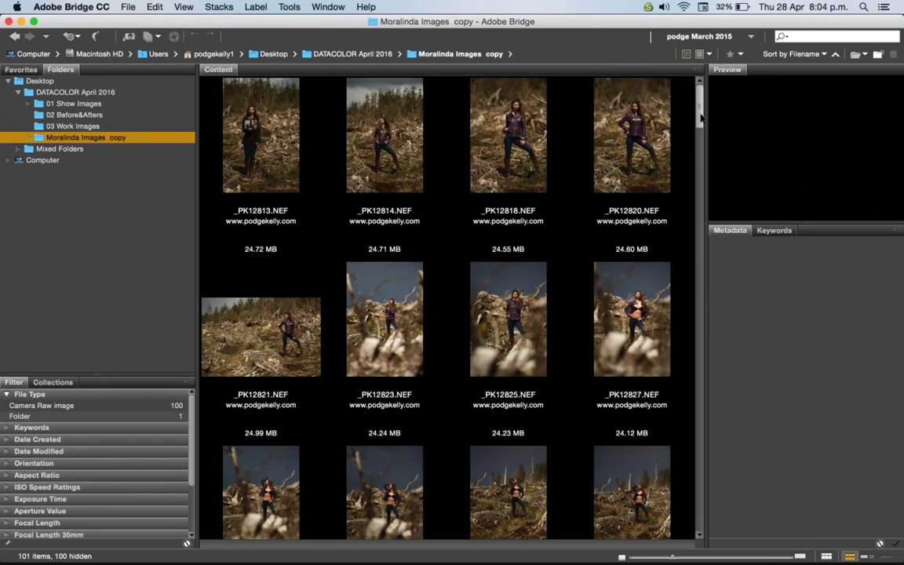
scroll(700, 137, "down", 1)
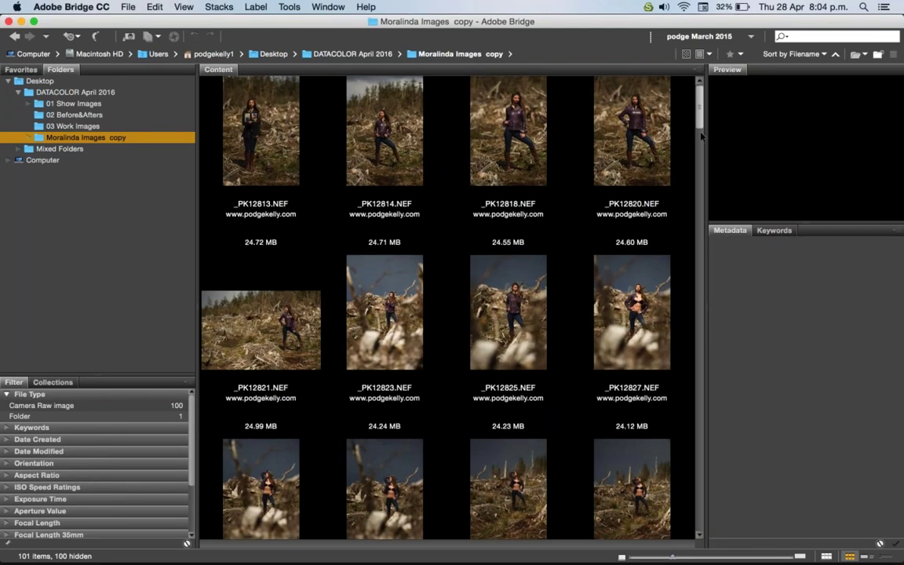
scroll(700, 136, "down", 10)
scroll(684, 229, "down", 15)
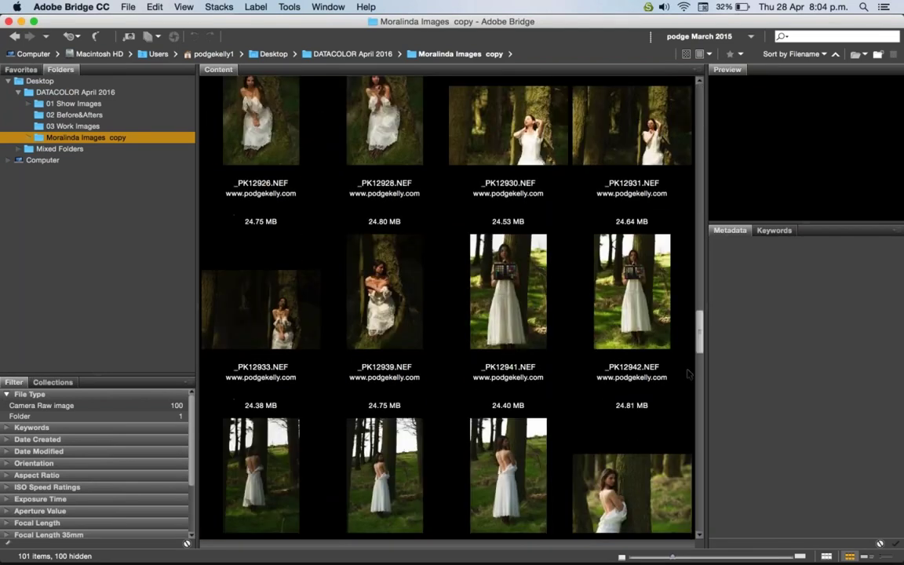
scroll(675, 487, "down", 10)
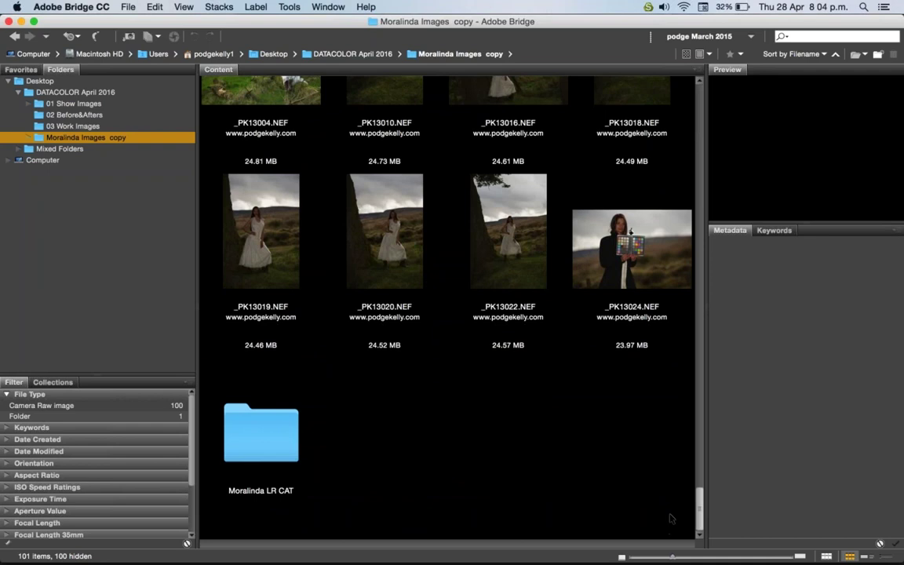
scroll(676, 498, "up", 3)
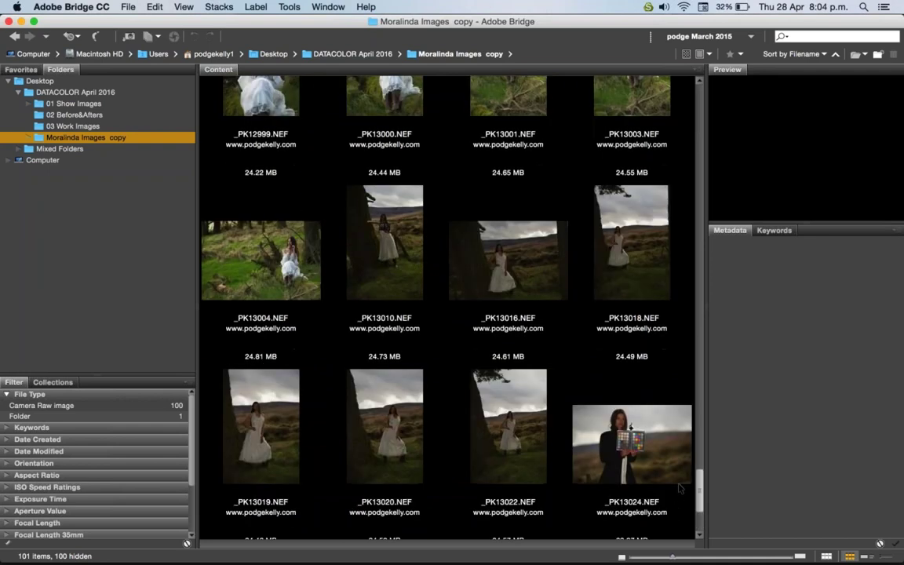
left_click_drag(699, 488, 702, 116)
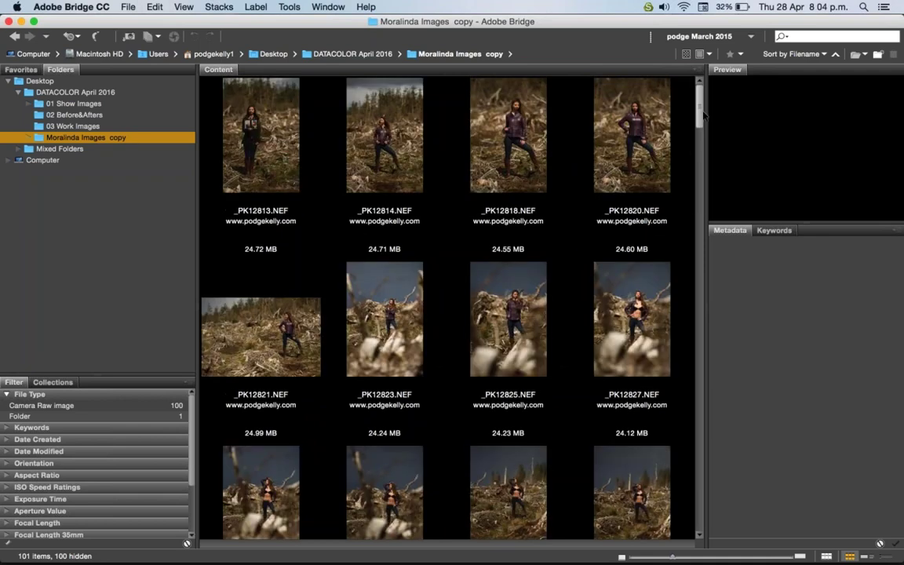
scroll(702, 118, "down", 1)
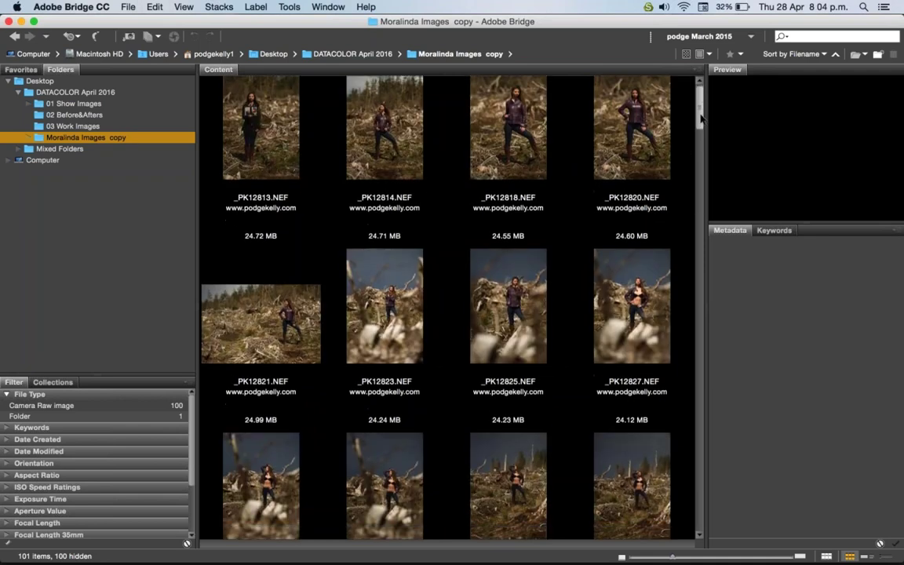
scroll(702, 117, "down", 1)
scroll(700, 117, "down", 1)
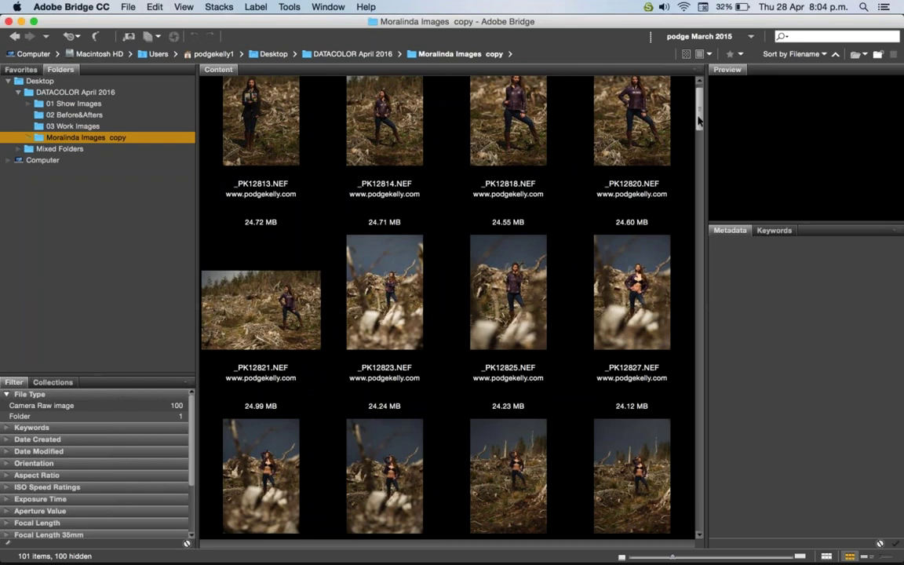
left_click_drag(698, 120, 696, 82)
Step: Select the photos _PK12813.NEF, _PK12818.NEF, _PK12845.NEF and _PK12830.NEF together
left_click(264, 154)
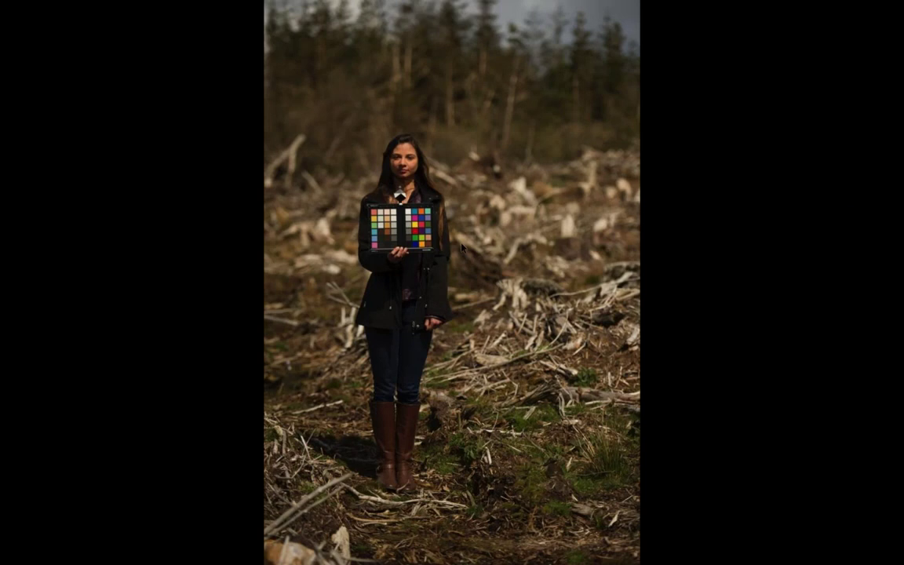
key("space")
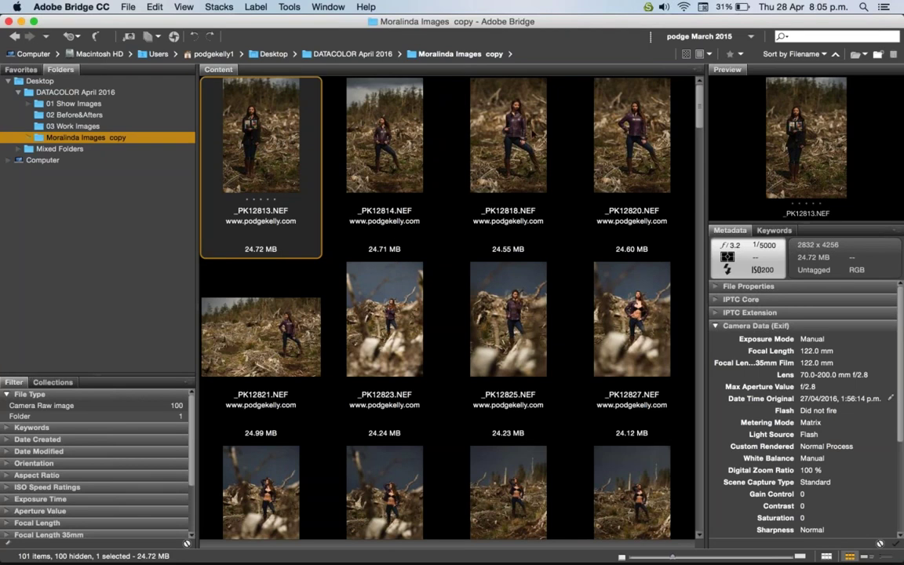
left_click(509, 149, "super")
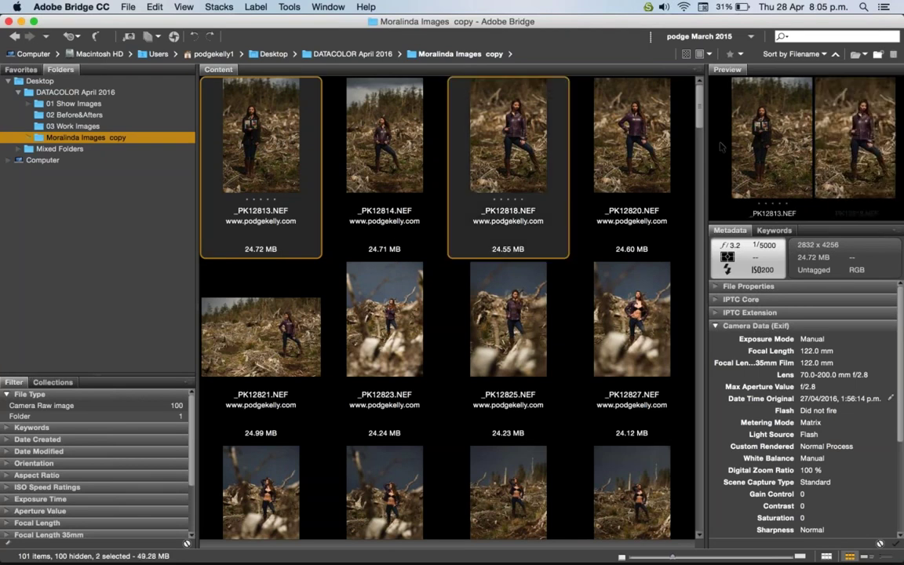
scroll(693, 142, "down", 1)
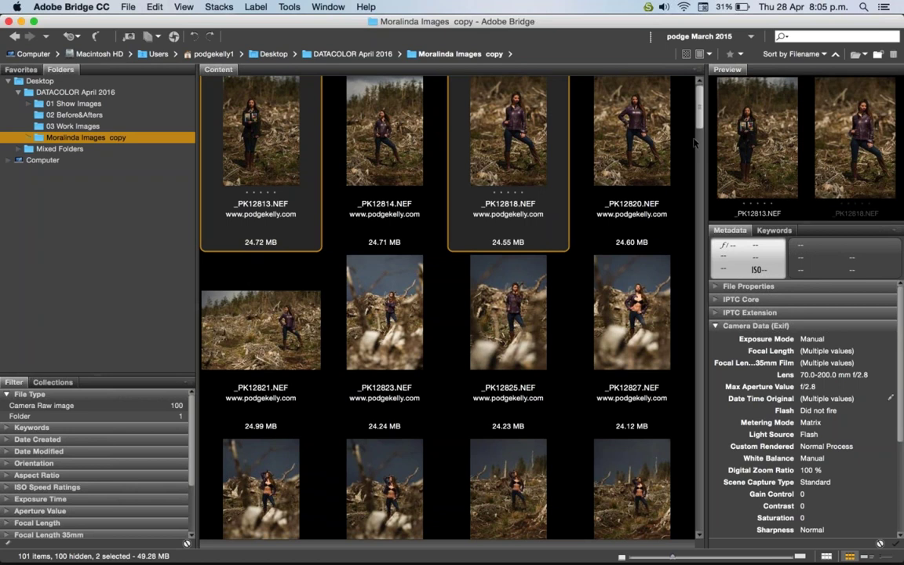
scroll(693, 142, "down", 5)
scroll(693, 160, "down", 3)
left_click(428, 352, "super")
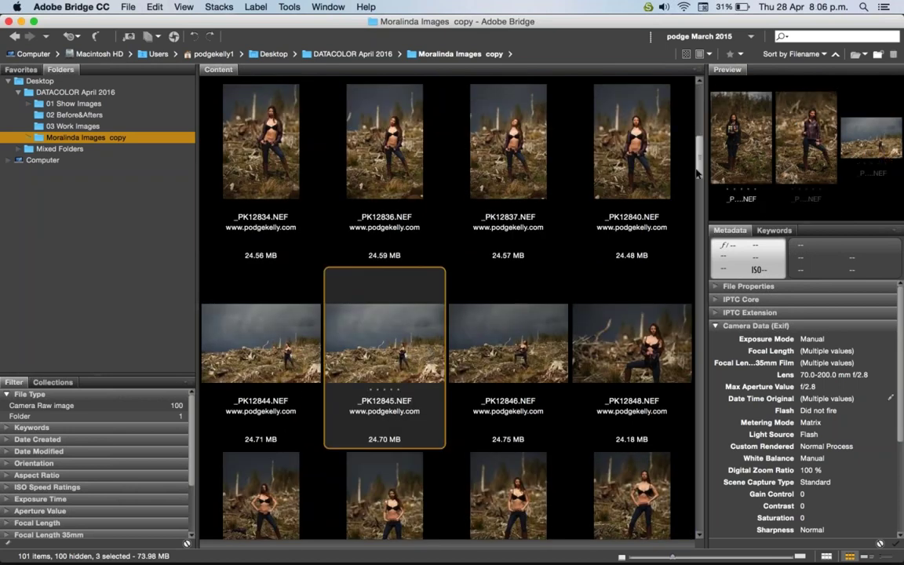
scroll(695, 174, "down", 2)
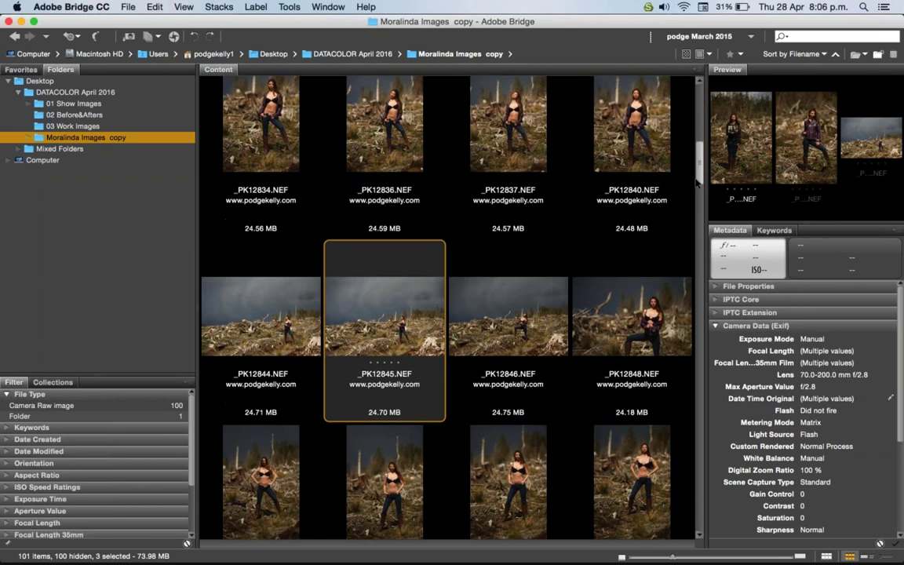
scroll(695, 179, "down", 5)
scroll(695, 175, "up", 18)
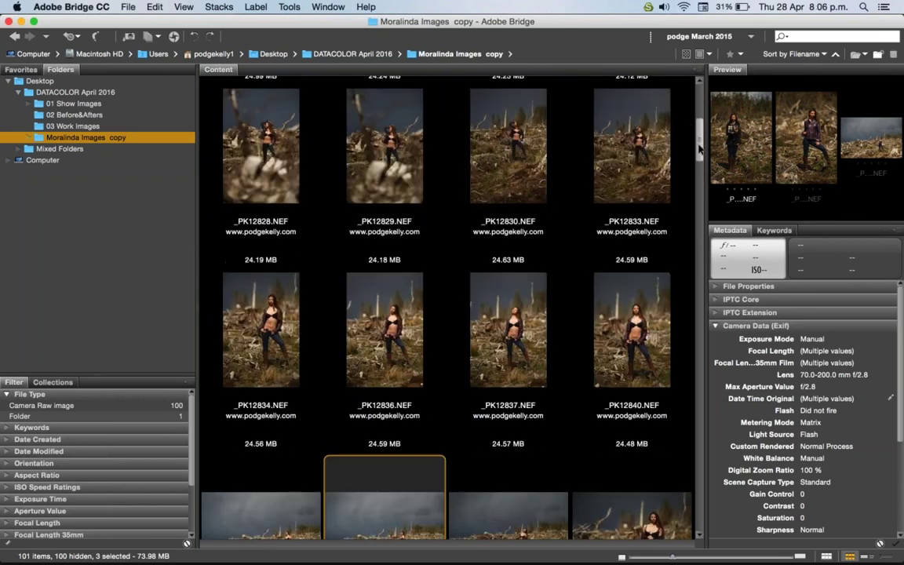
left_click(488, 239, "super")
Step: Open the four selected raw photos with Adobe Photoshop CC 2014
right_click(510, 240)
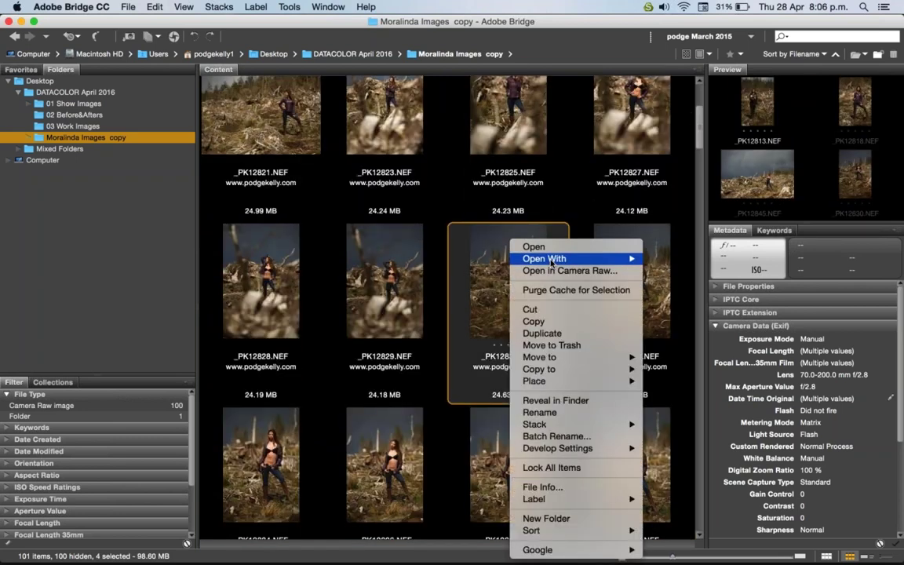
mouse_move(623, 259)
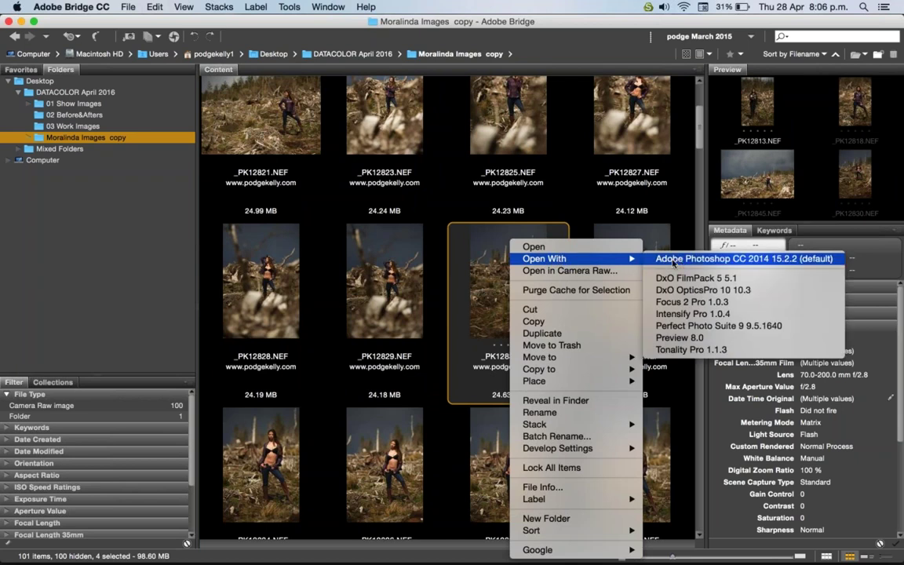
left_click(679, 259)
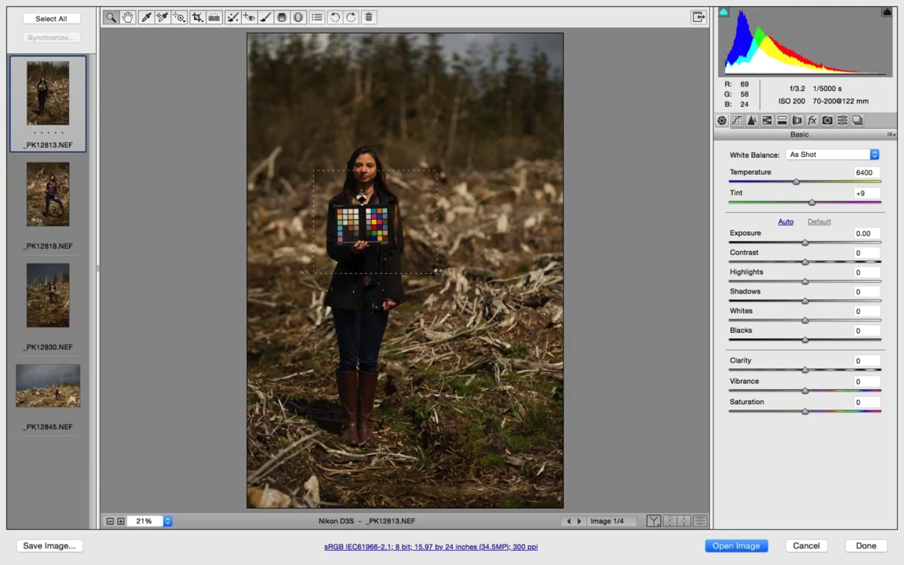
Step: Sample the white balance of _PK12813.NEF from a grey patch on the handheld colour chart
left_click_drag(313, 169, 437, 275)
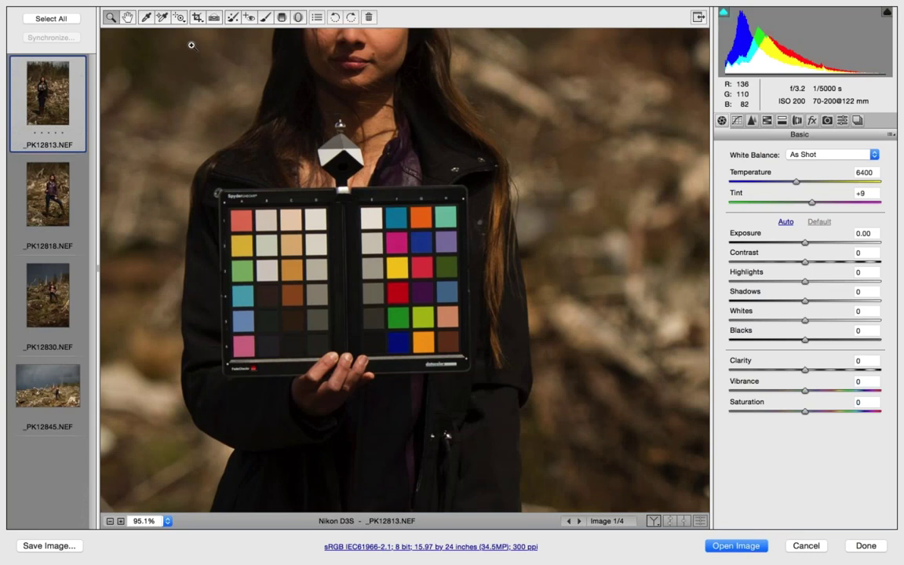
left_click(146, 17)
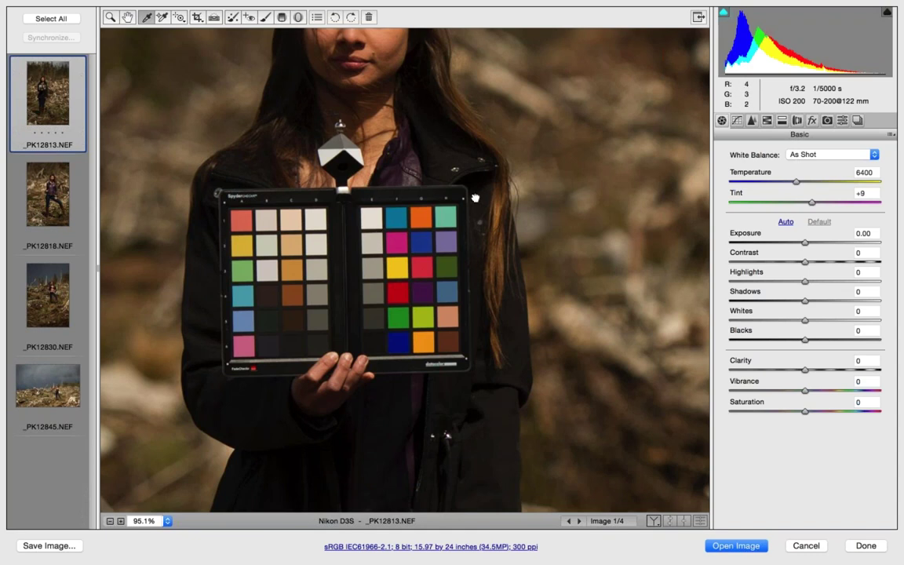
left_click_drag(469, 197, 470, 284)
left_click(378, 294)
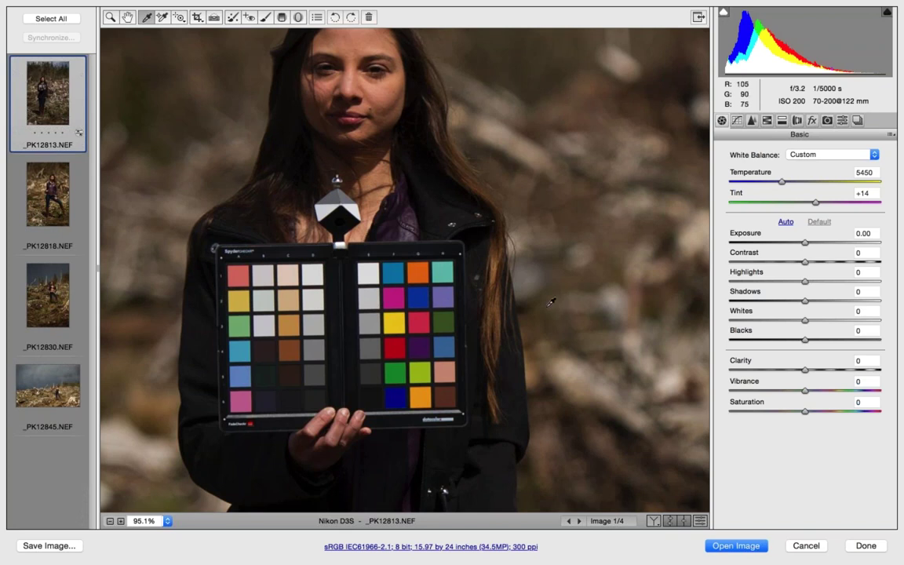
Step: Select all four photos and synchronize only the White Balance setting from _PK12813.NEF to the others
left_click(66, 19)
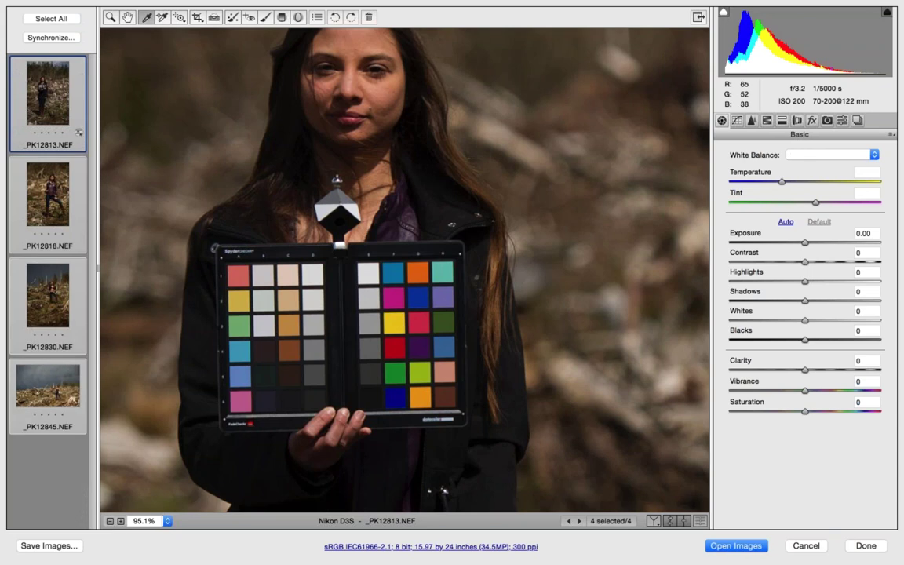
left_click(58, 37)
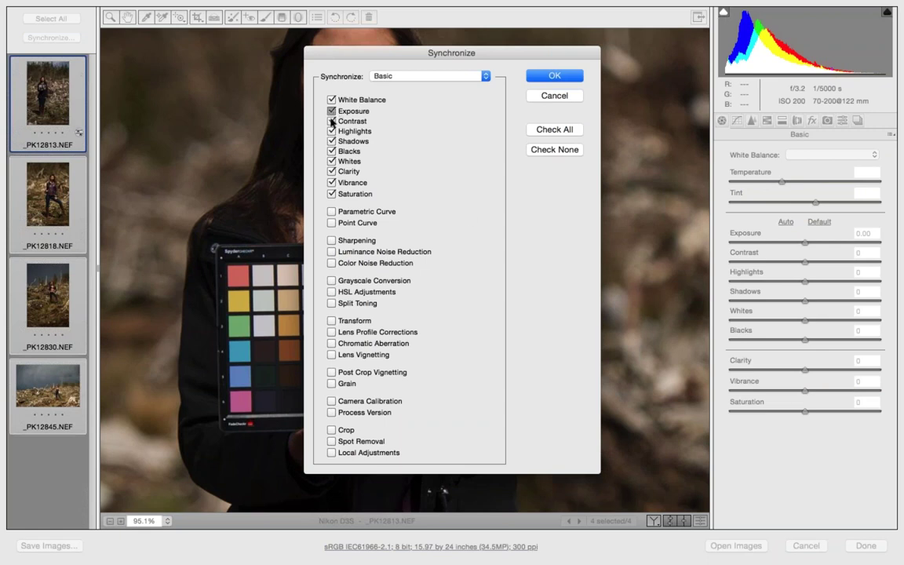
left_click_drag(333, 122, 328, 203)
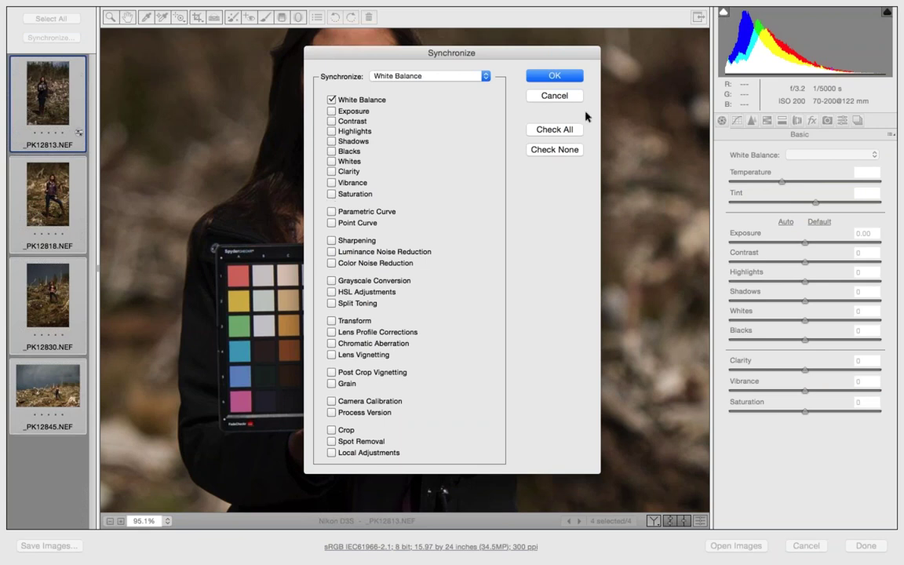
key("Return")
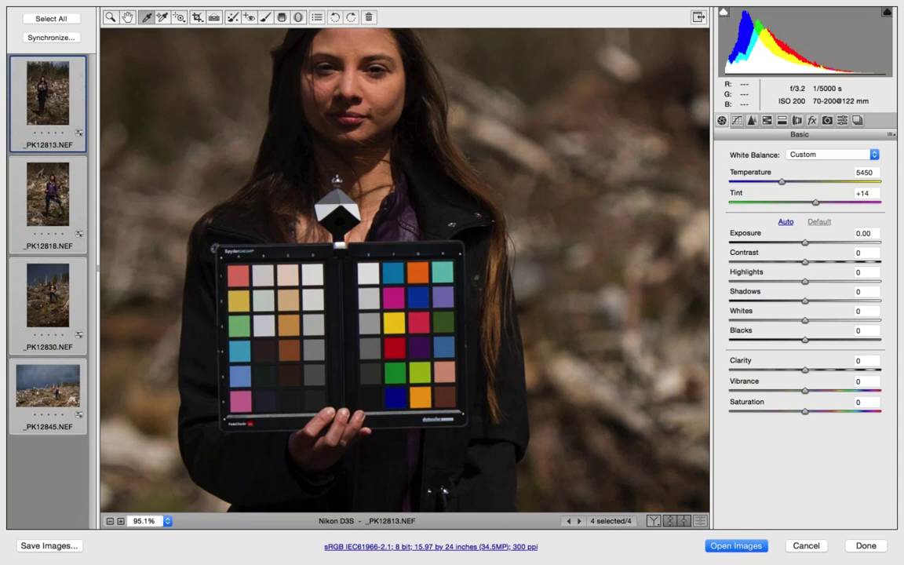
Step: Go through the synchronized photos to _PK12845.NEF and set its Exposure to -0.25, Highlights -33, Whites -16, Blacks -8 and Clarity +23
left_click(48, 194)
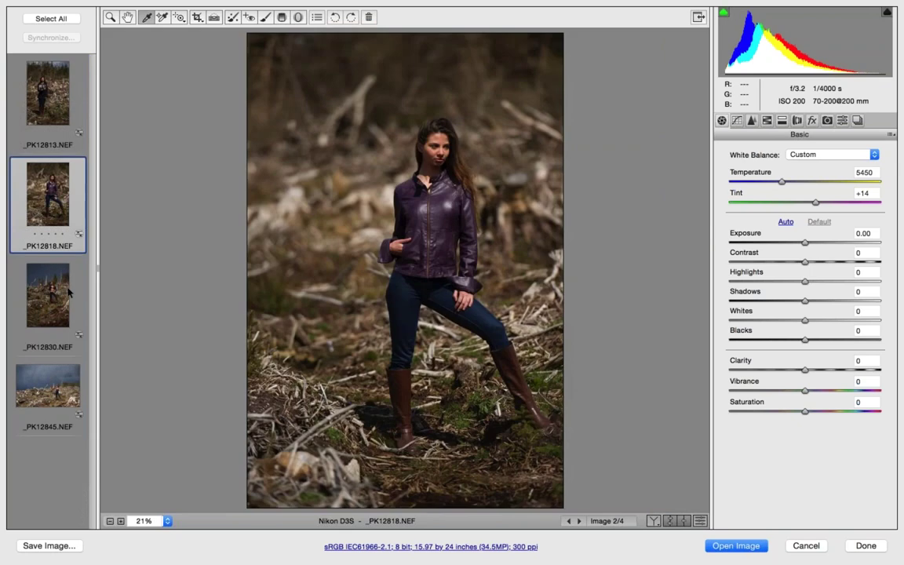
left_click(48, 298)
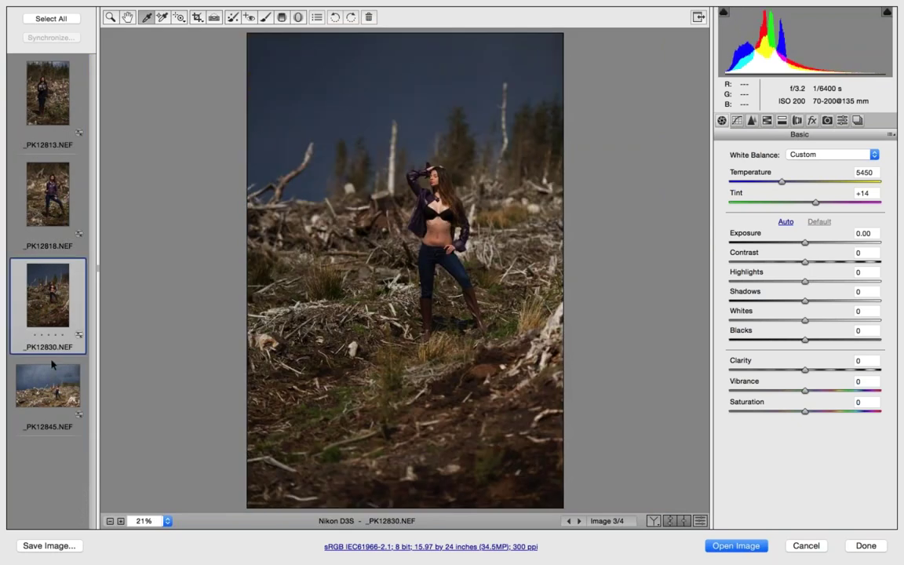
left_click(51, 379)
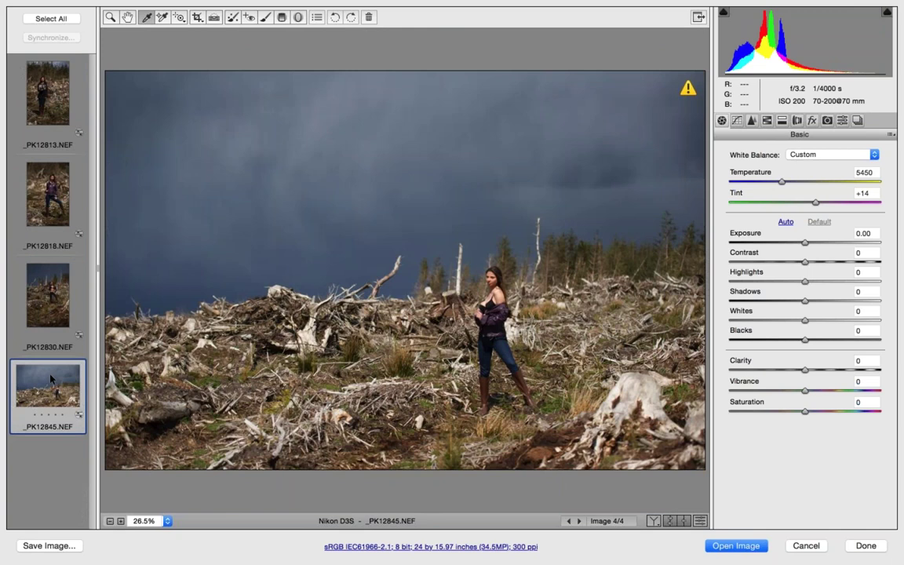
left_click(802, 247)
left_click_drag(802, 246, 800, 247)
left_click_drag(804, 284, 779, 284)
mouse_move(804, 321)
left_mouse_down()
mouse_move(792, 321)
mouse_move(798, 339)
left_mouse_up()
left_click(805, 370)
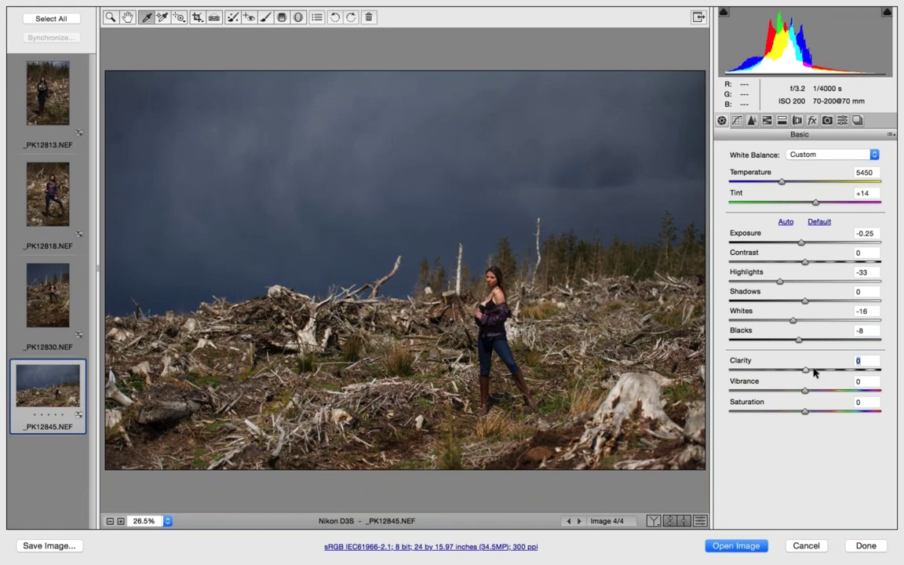
left_click_drag(813, 372, 822, 369)
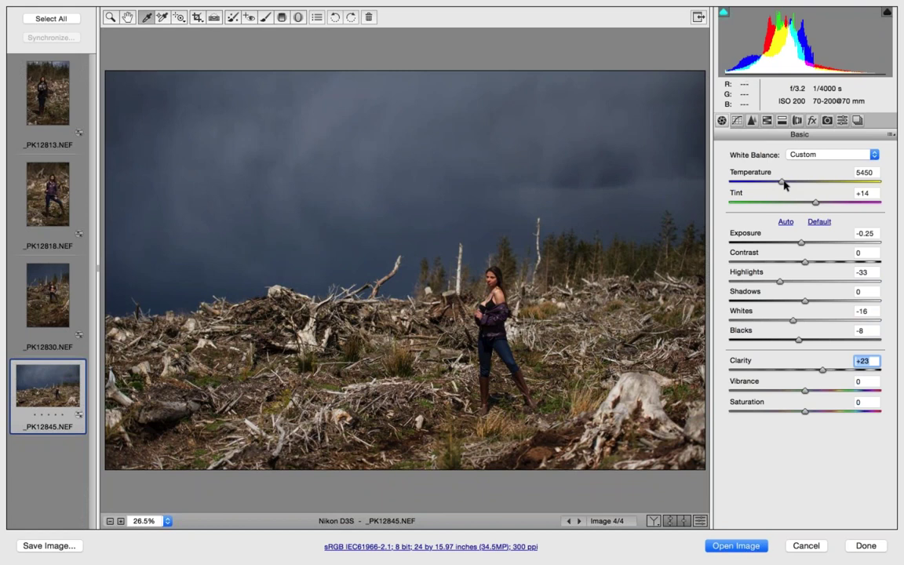
Step: Warm _PK12845.NEF slightly by setting its colour Temperature to 5750
left_click(783, 182)
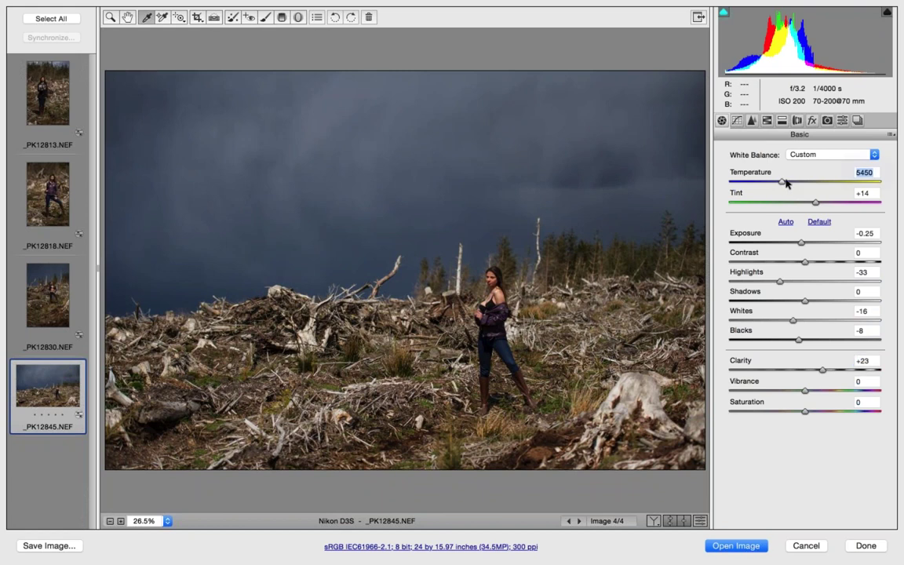
left_click_drag(785, 182, 799, 185)
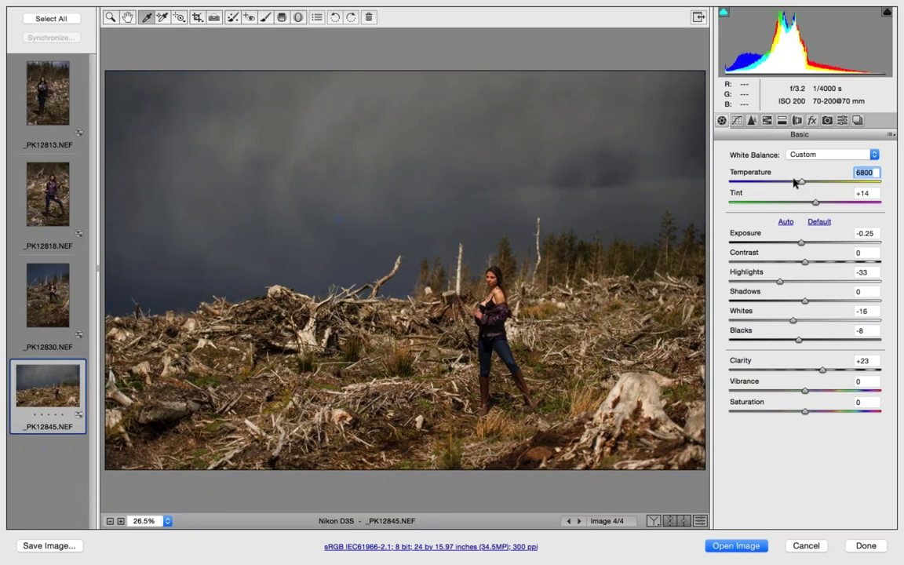
key("Down")
left_click_drag(790, 182, 786, 182)
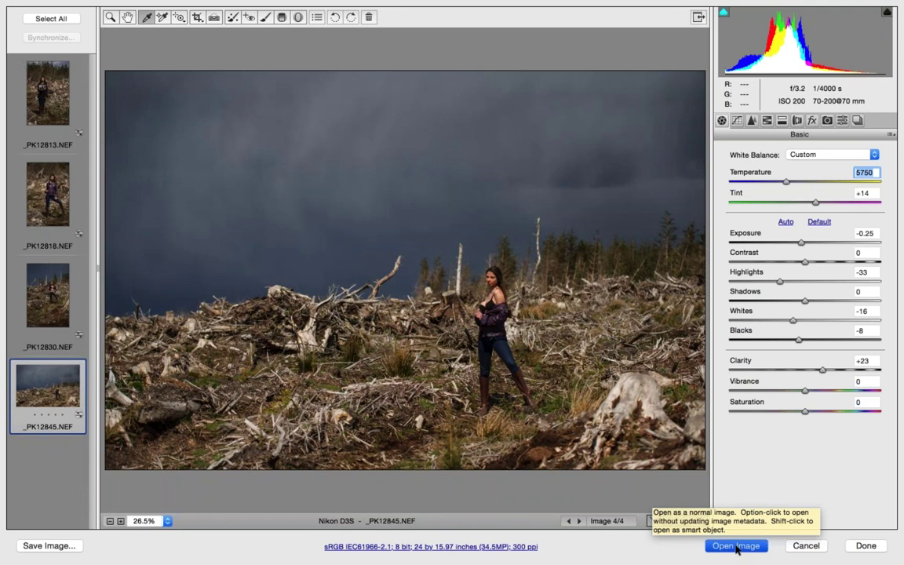
Step: Set the output size to 12 inches on the long side at 200 pixels/inch, and open _PK12845.NEF in Photoshop
left_click(523, 546)
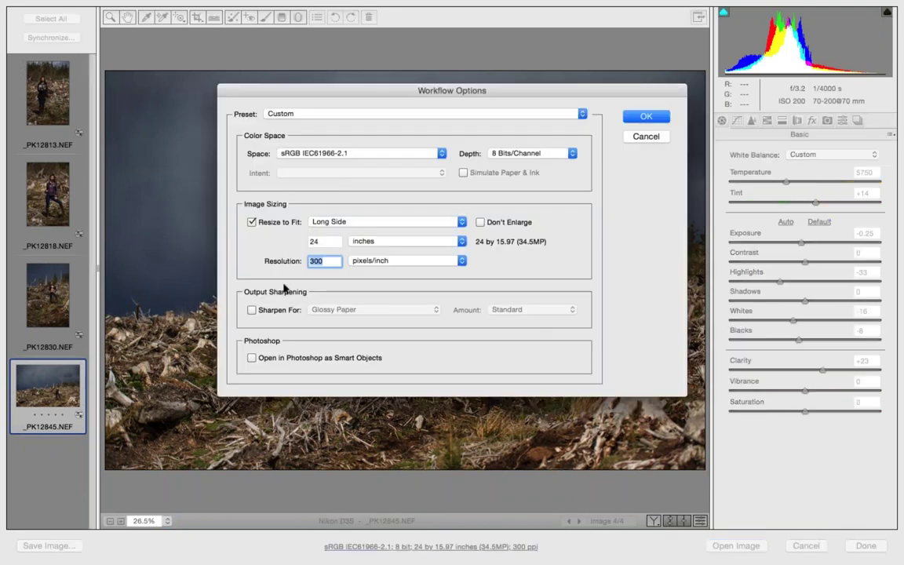
type("200")
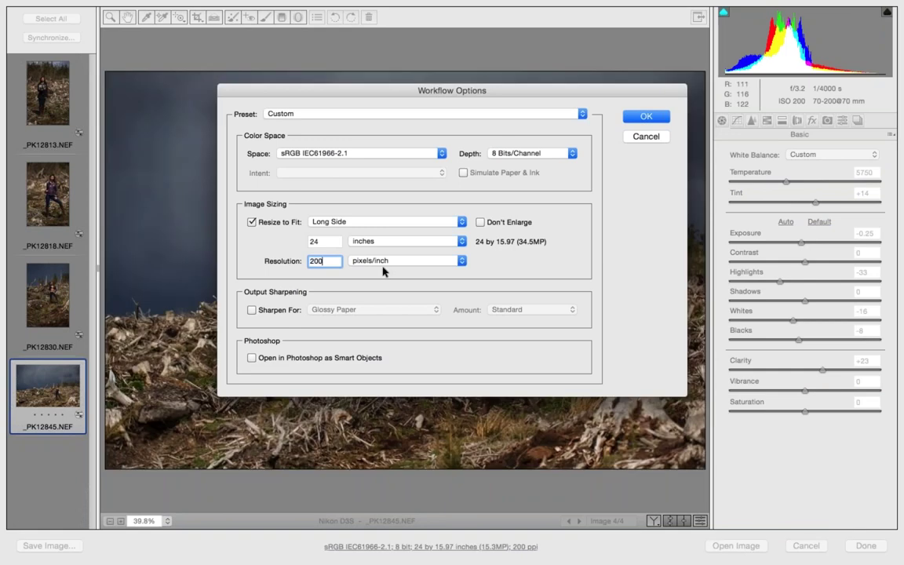
double_click(333, 241)
type("12")
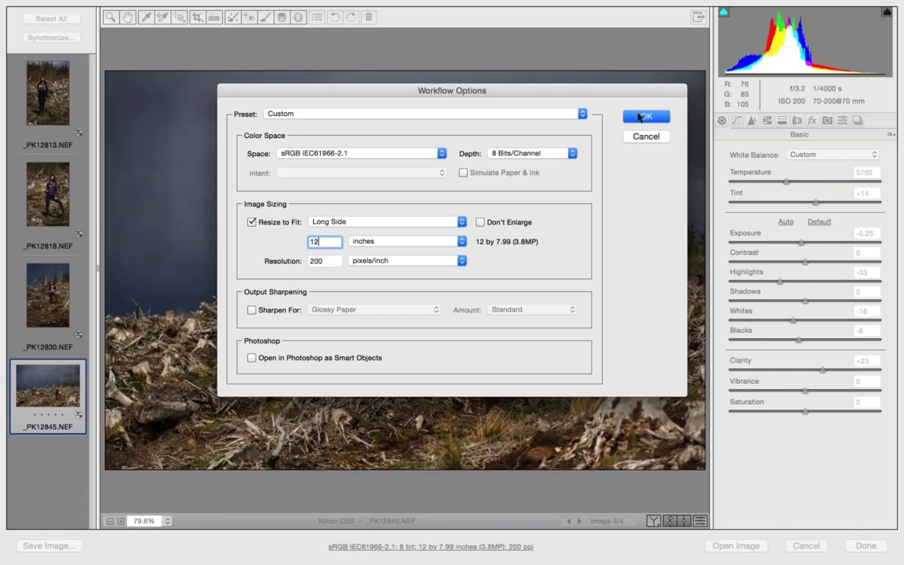
left_click(641, 116)
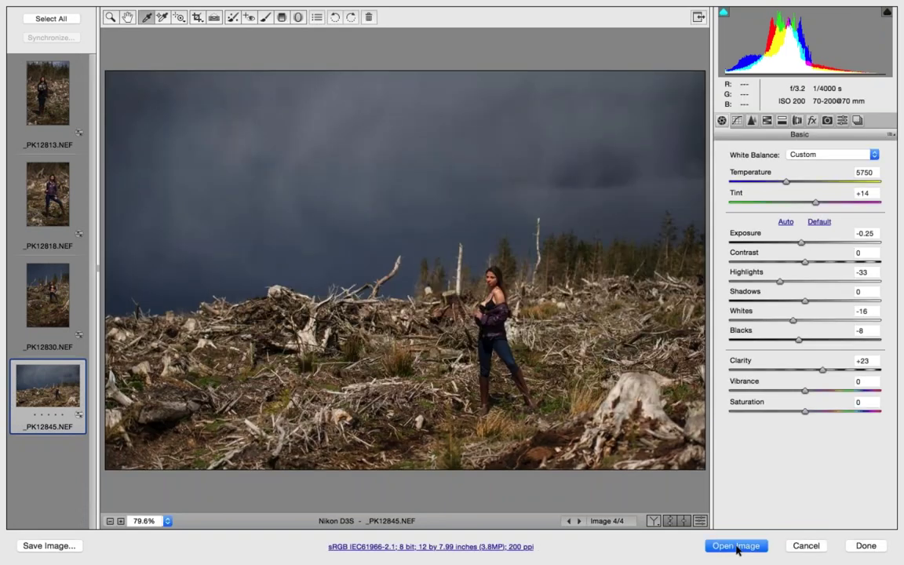
left_click(716, 545)
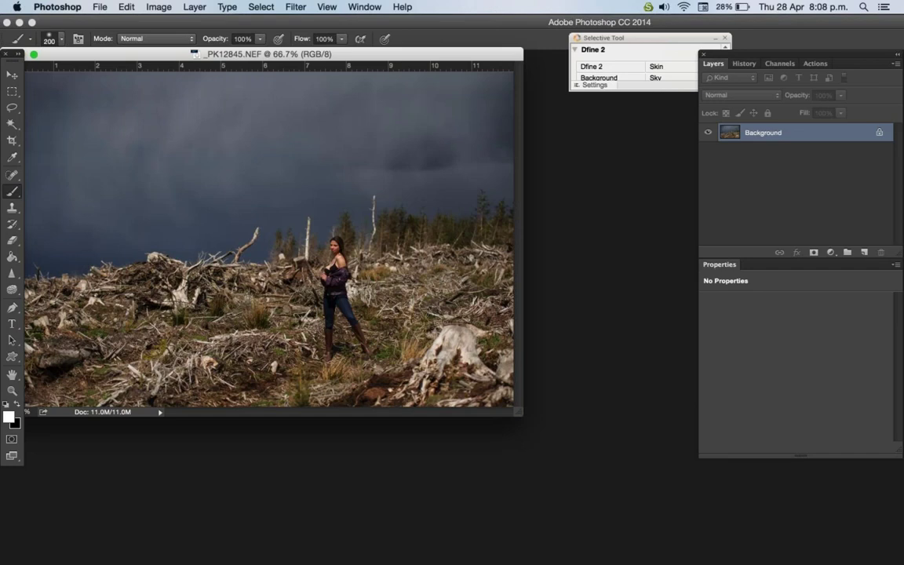
Step: Show the photo in full-screen mode with the menu bar and place it fully visible in the workspace
key("f")
scroll(395, 180, "right", 5)
scroll(396, 180, "down", 2)
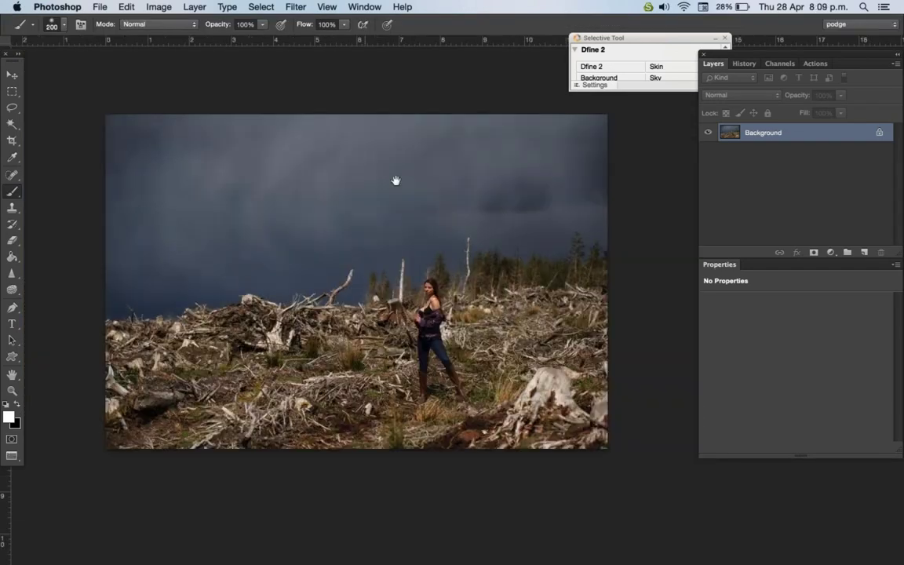
left_click_drag(395, 179, 423, 194)
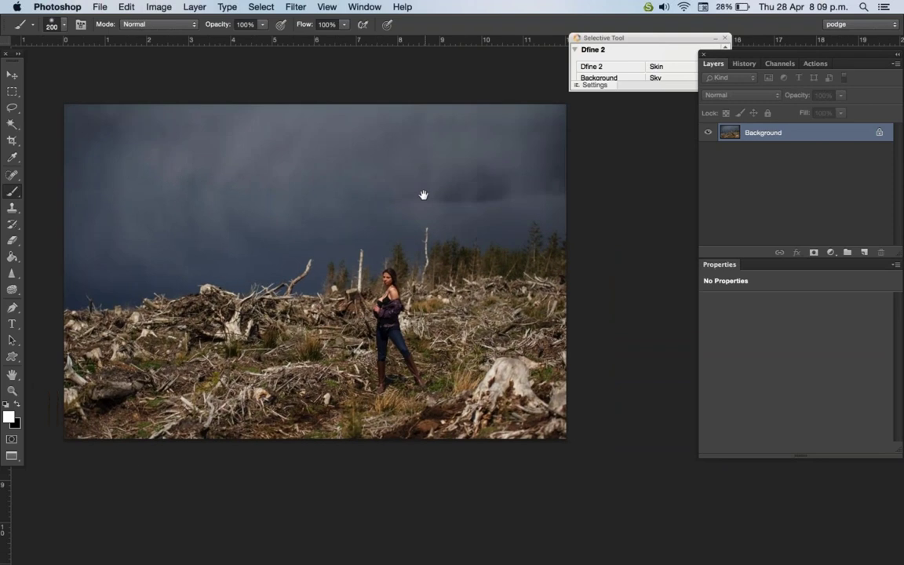
left_click_drag(716, 56, 733, 60)
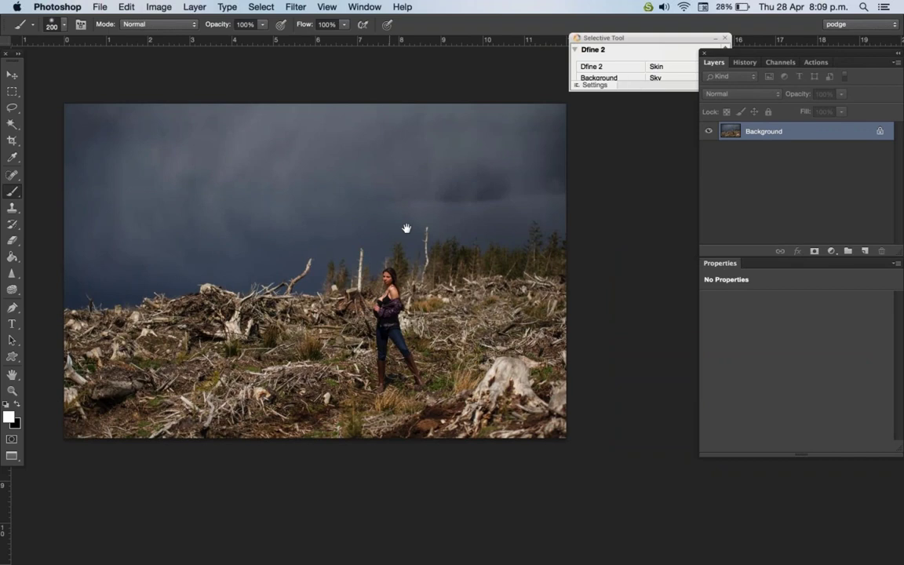
left_click_drag(406, 228, 410, 227)
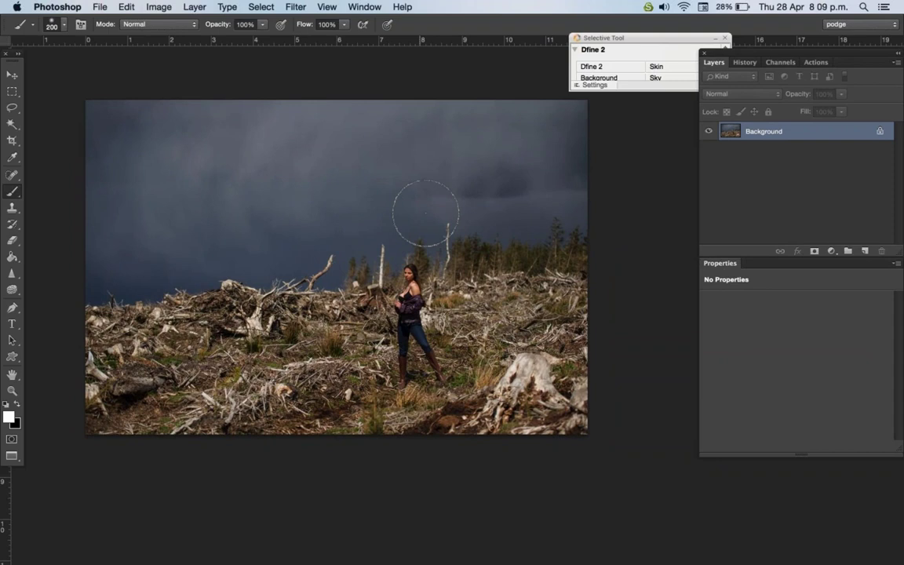
key("super+plus")
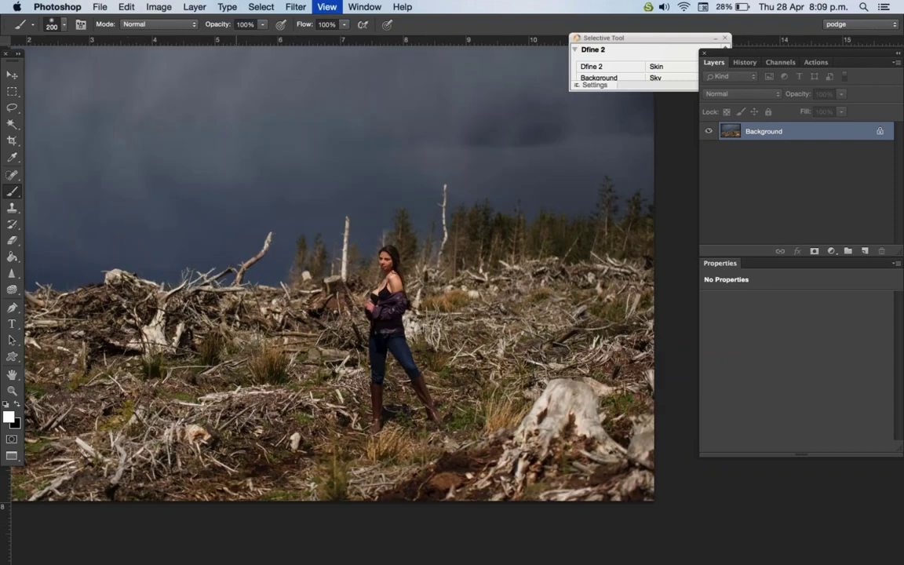
key("super+plus")
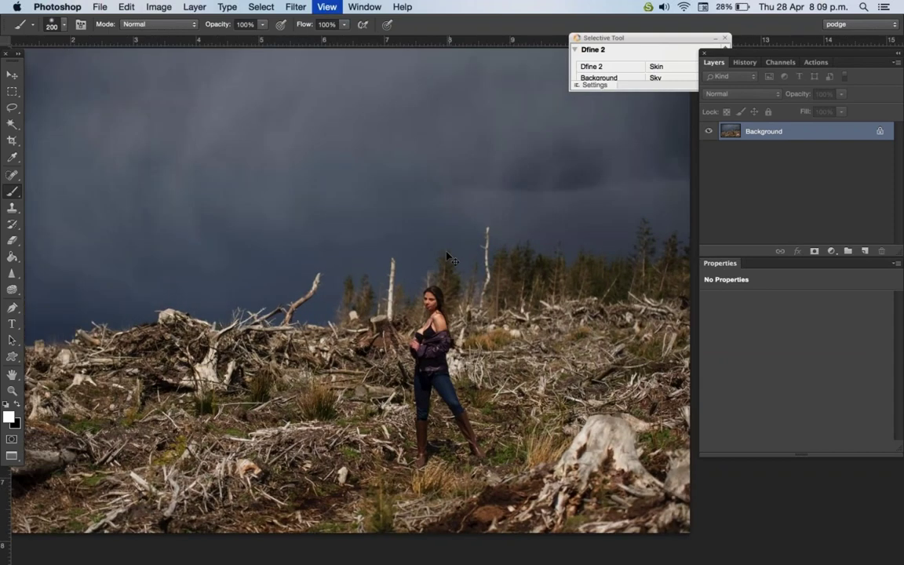
key("super+minus")
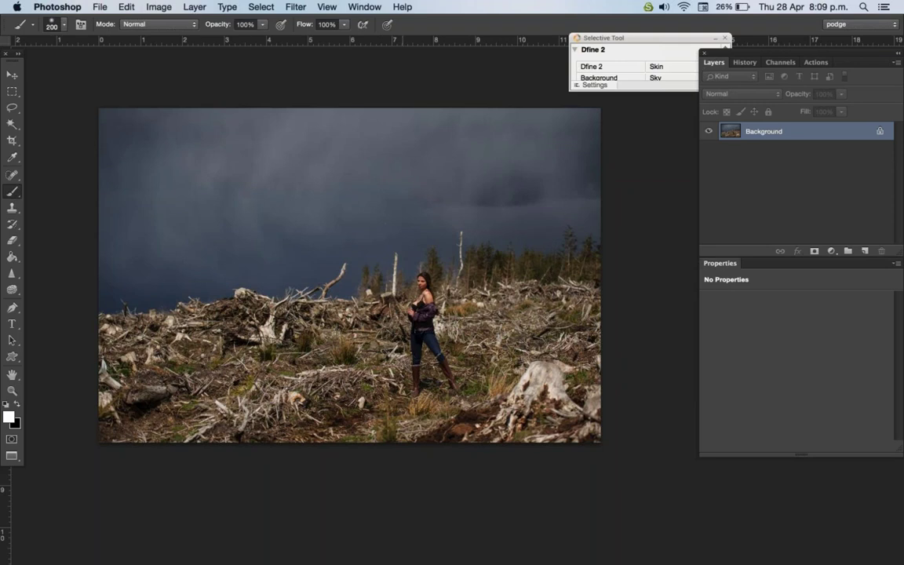
Step: Move and enlarge the Selective Tool palette, and collapse its plug-in groups from Dfine 2 through Sharpener Pro 3
left_click_drag(648, 37, 586, 24)
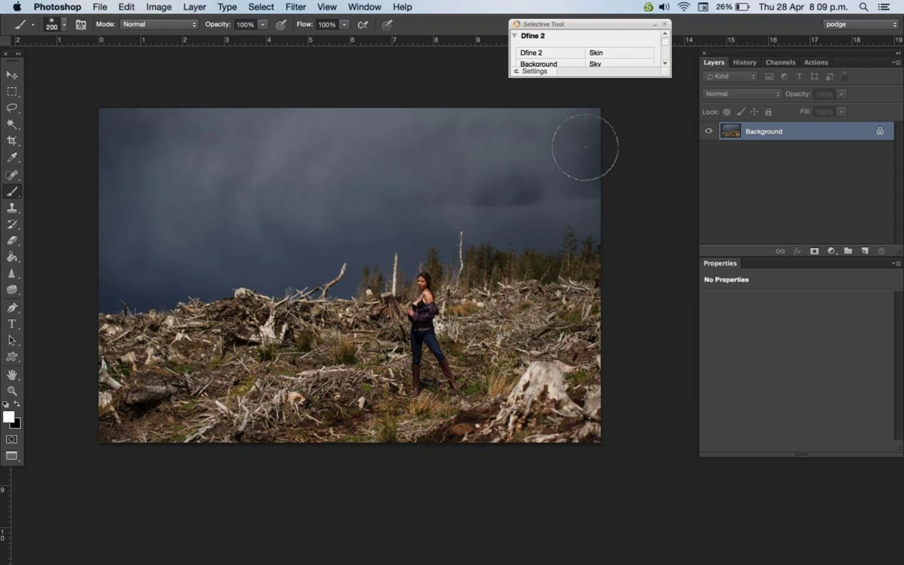
left_click_drag(668, 75, 662, 272)
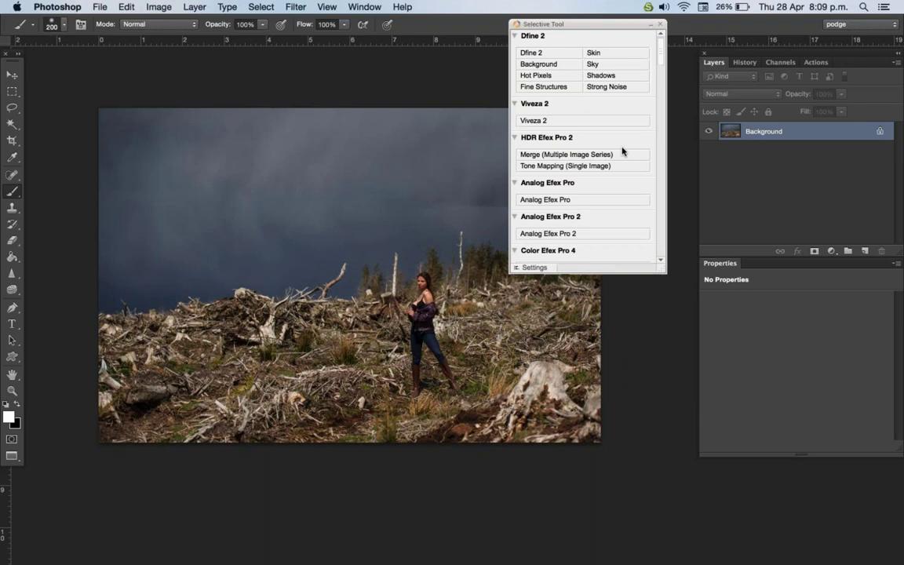
left_click(515, 35)
left_click(515, 47)
left_click(515, 60)
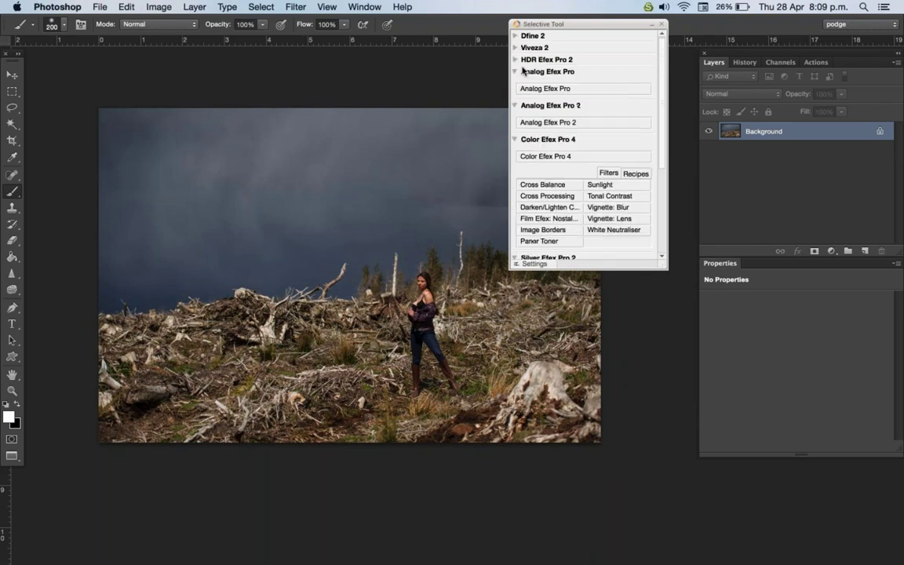
left_click(515, 72)
left_click(514, 83)
left_click(514, 95)
left_click(514, 107)
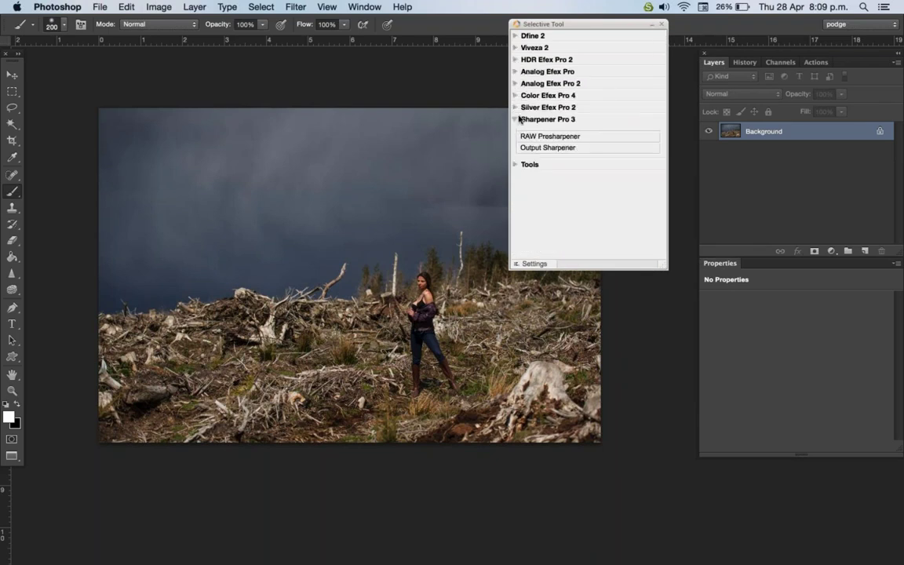
left_click(515, 119)
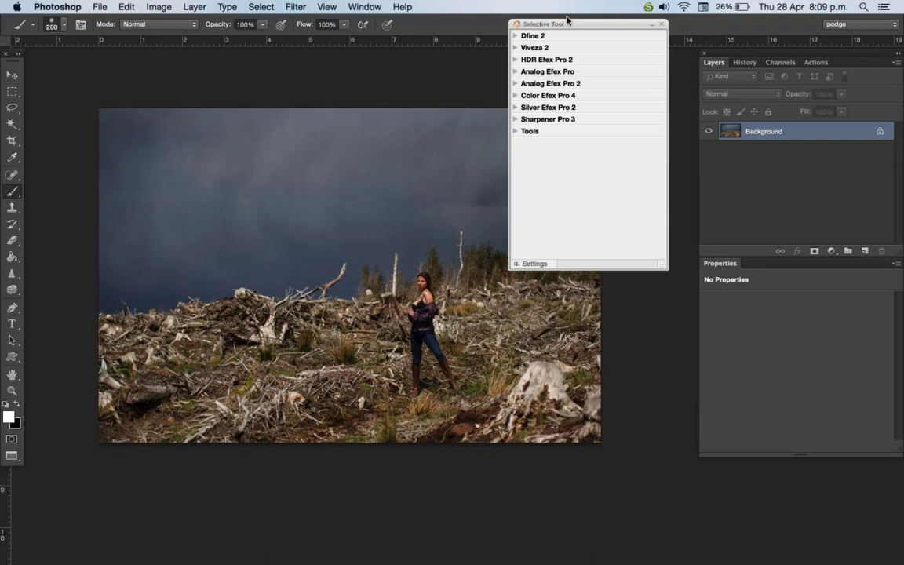
mouse_move(562, 549)
left_click_drag(615, 25, 627, 25)
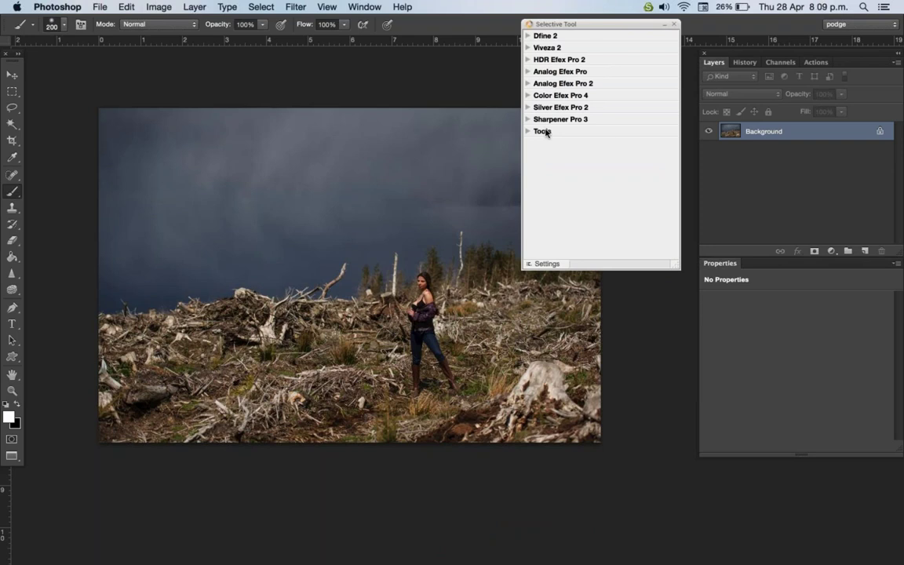
Step: Look through the installed actions, including the border and PHLEARN ones, and return to the layer list
mouse_move(594, 561)
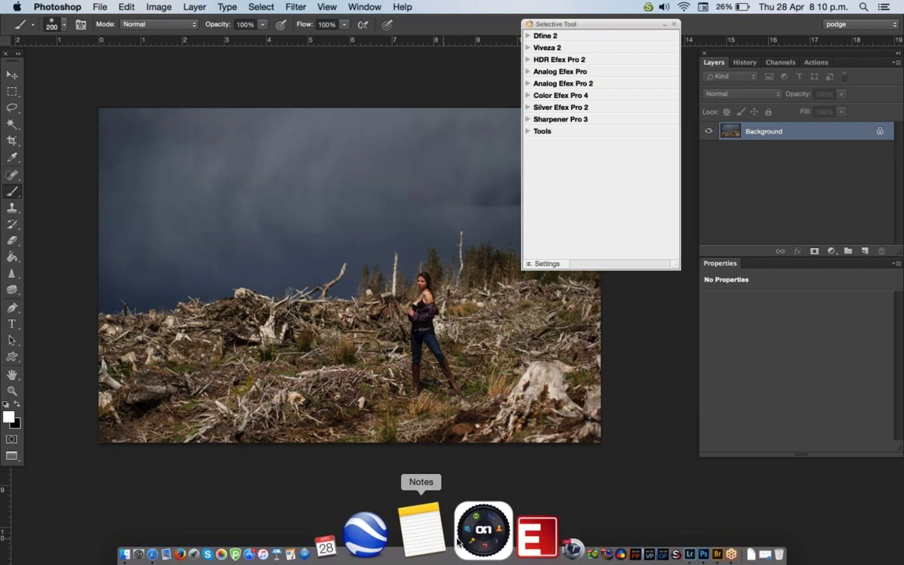
left_click(816, 62)
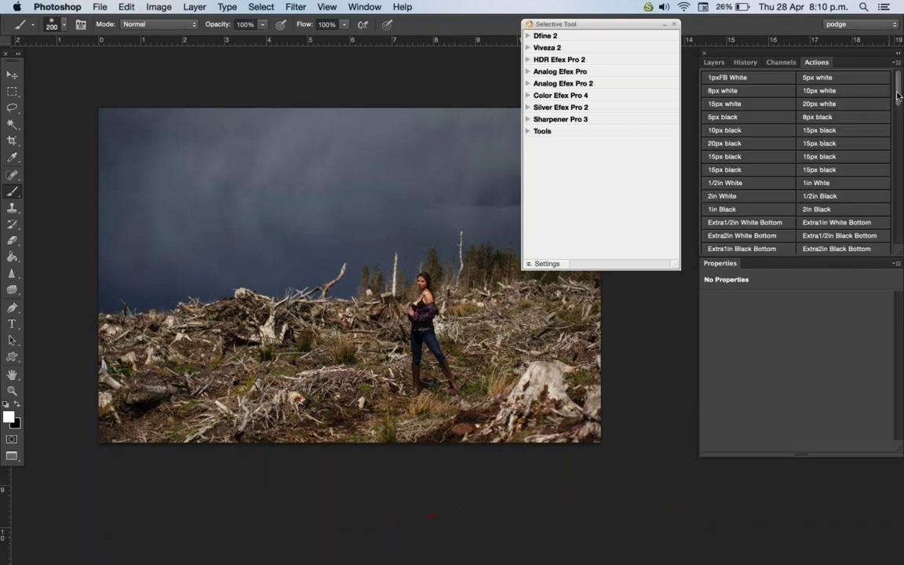
scroll(885, 172, "down", 5)
scroll(885, 172, "up", 10)
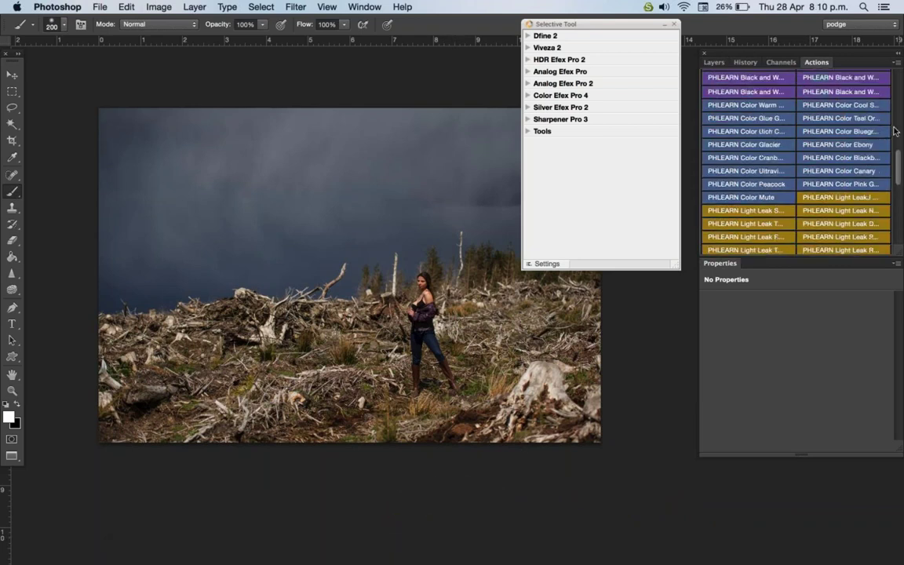
left_click(712, 62)
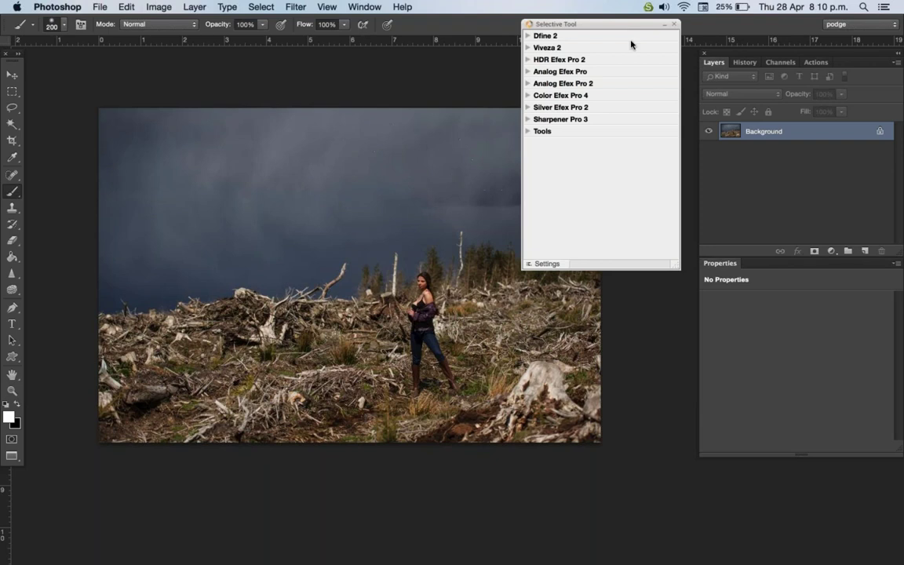
Step: Move the Selective Tool palette clear of the photo and launch Color Efex Pro 4
left_click_drag(631, 26, 707, 29)
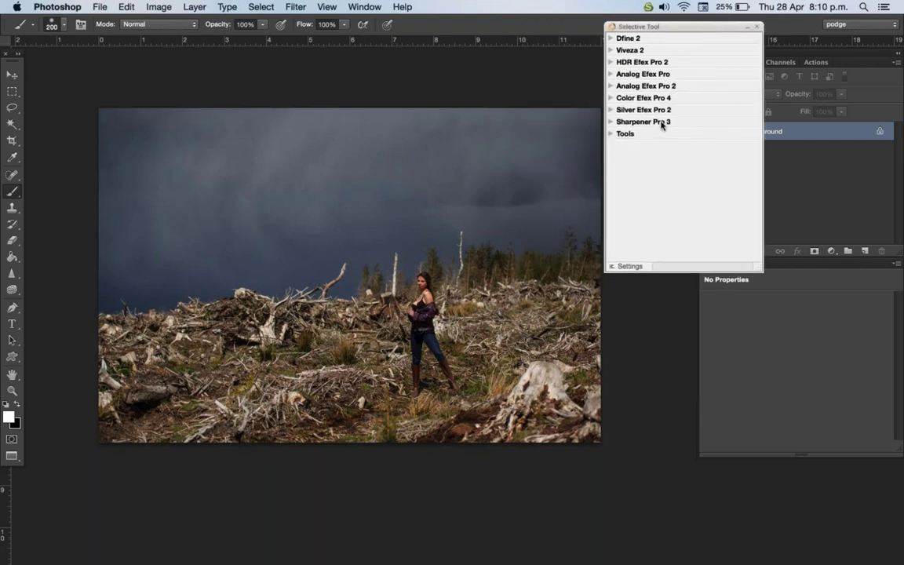
left_click(611, 98)
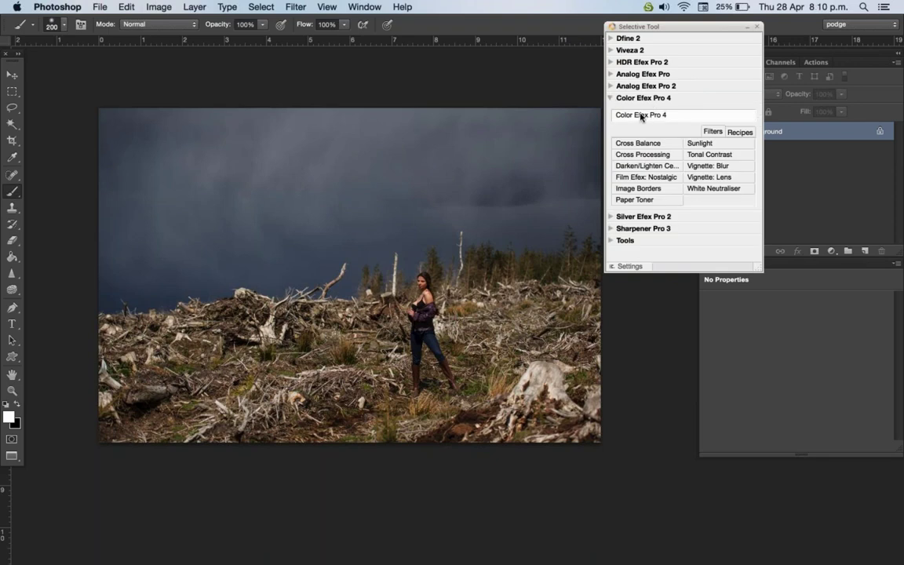
left_click(641, 115)
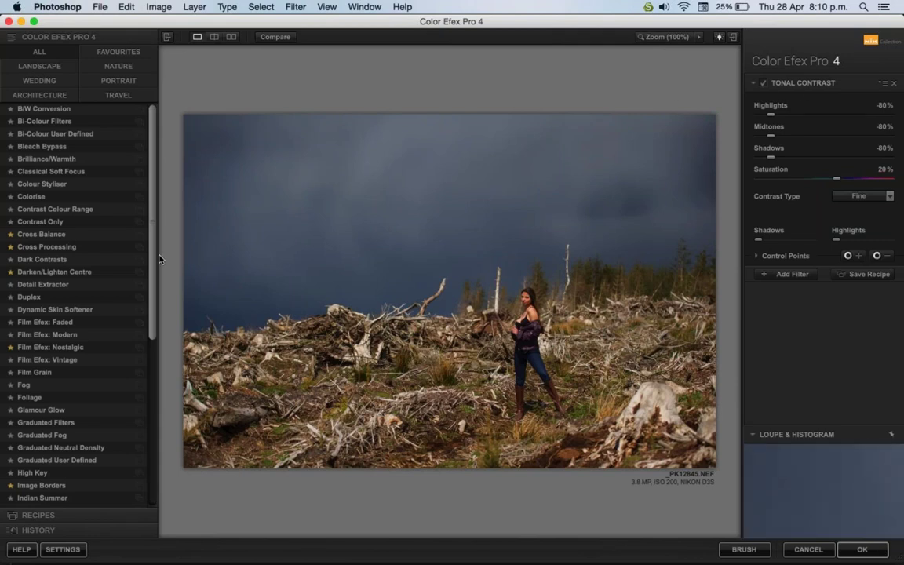
Step: Compare the Tonal Contrast presets Strong, High Pass and Softening, and apply 03 - High Pass to the photo
scroll(145, 298, "down", 5)
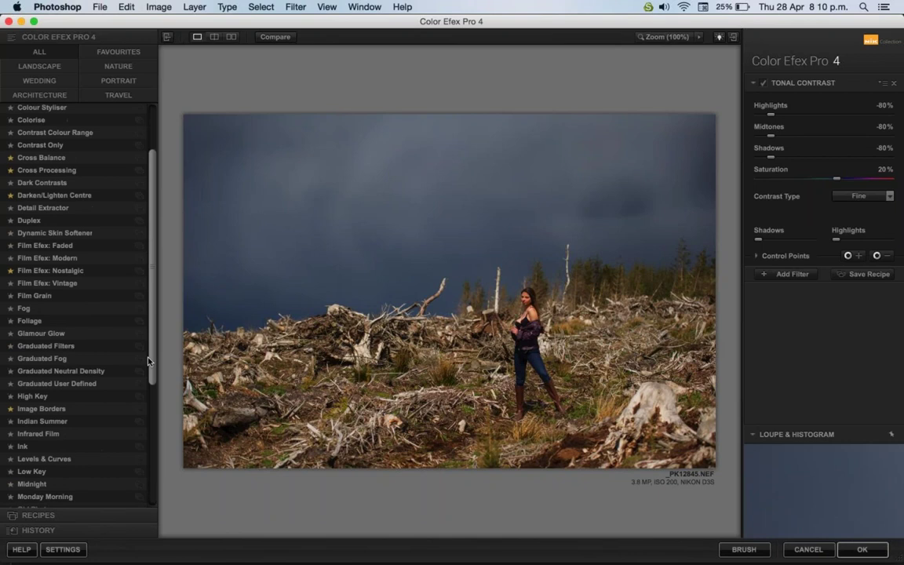
scroll(145, 392, "down", 10)
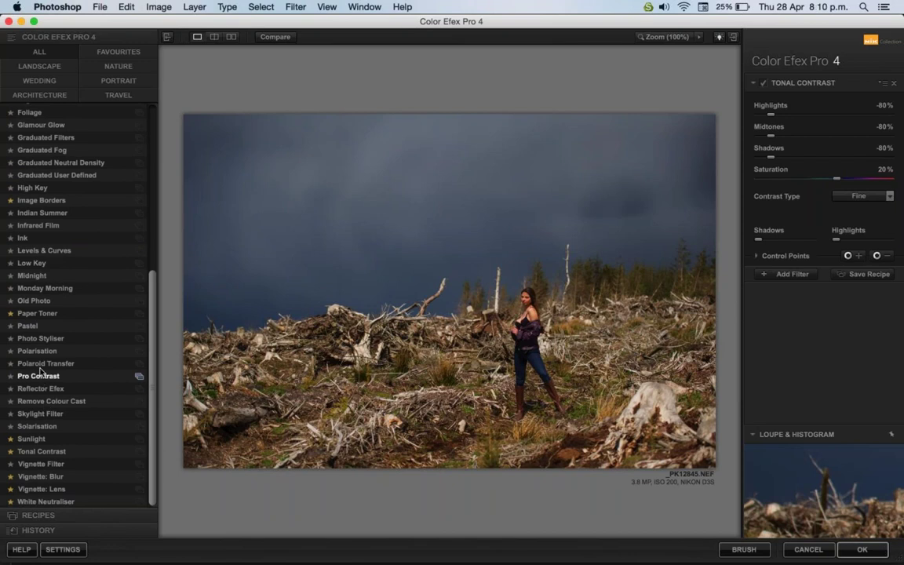
left_click(137, 453)
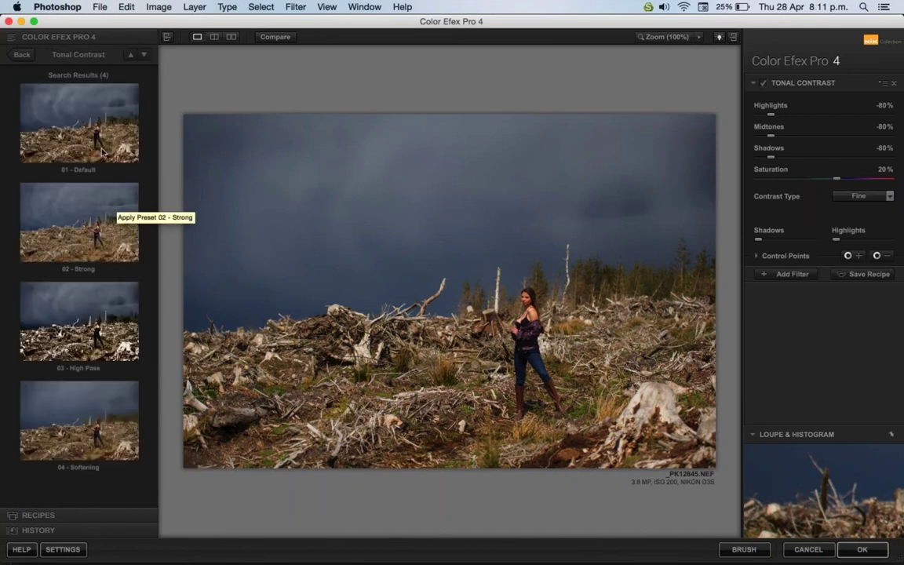
left_click(94, 220)
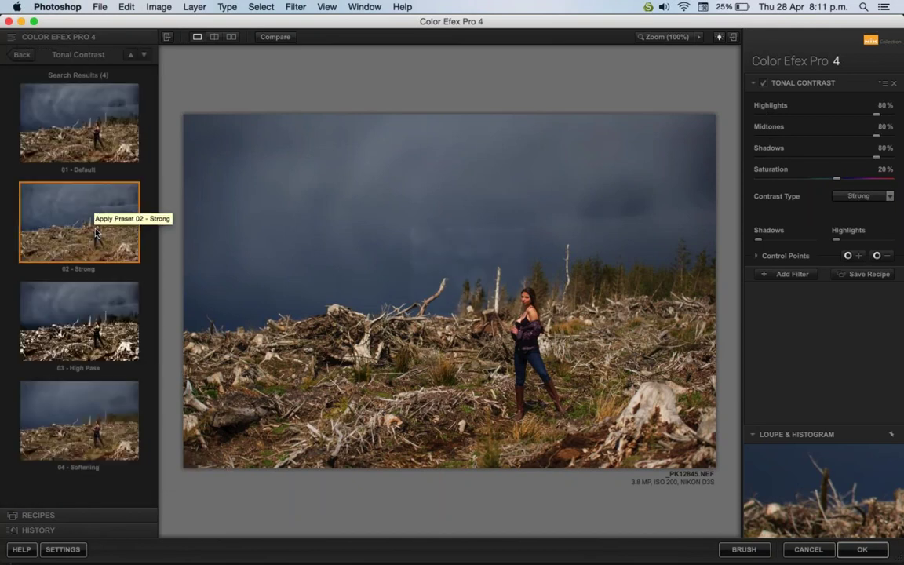
left_click(97, 331)
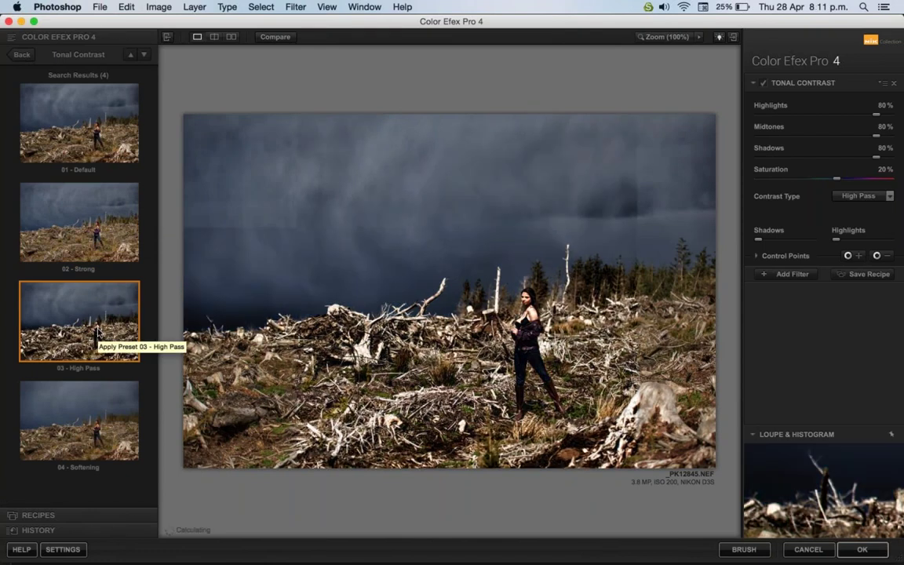
left_click(107, 424)
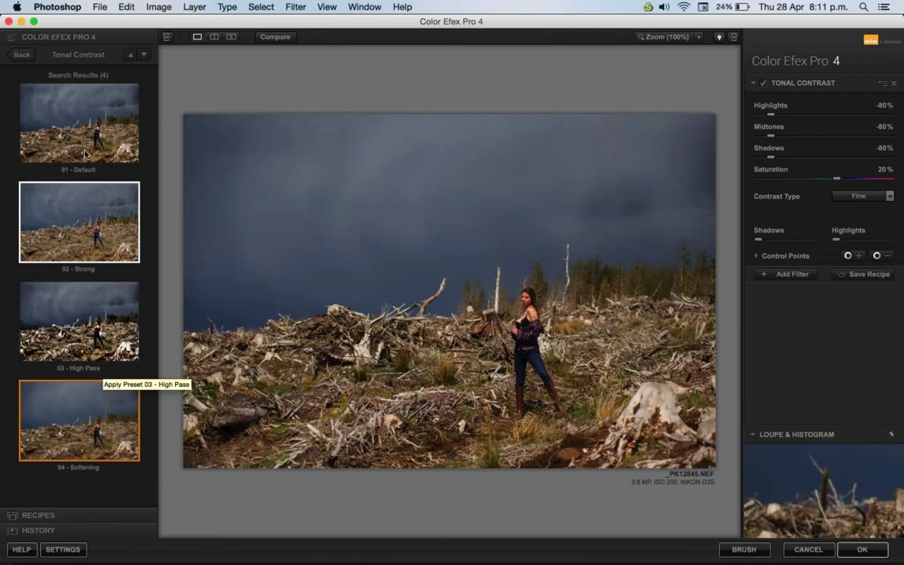
left_click(100, 314)
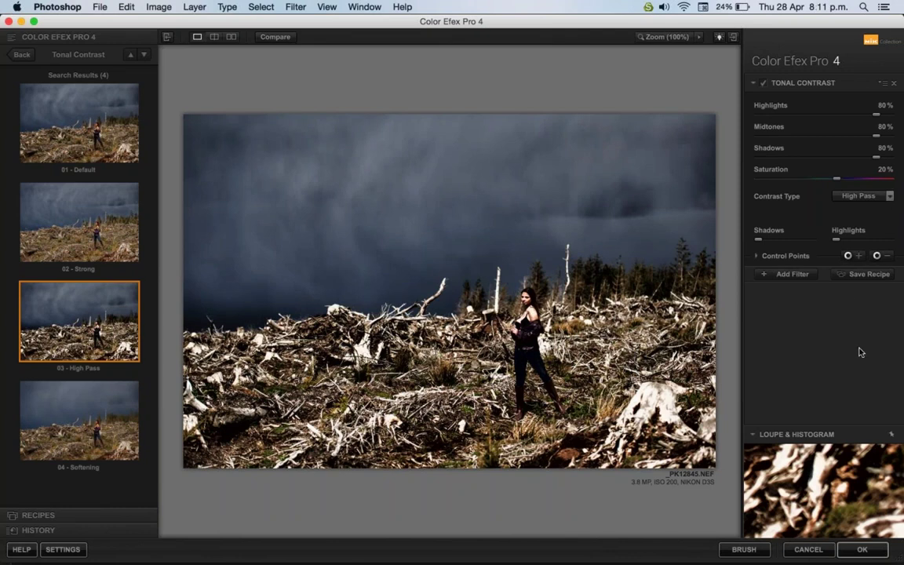
Step: Place small subtractive control points of about 6% size over the woman's face, body and legs to remove the Tonal Contrast effect there
left_click(857, 256)
left_click(528, 299)
mouse_move(529, 299)
left_mouse_down()
mouse_move(529, 309)
mouse_move(526, 296)
left_mouse_up()
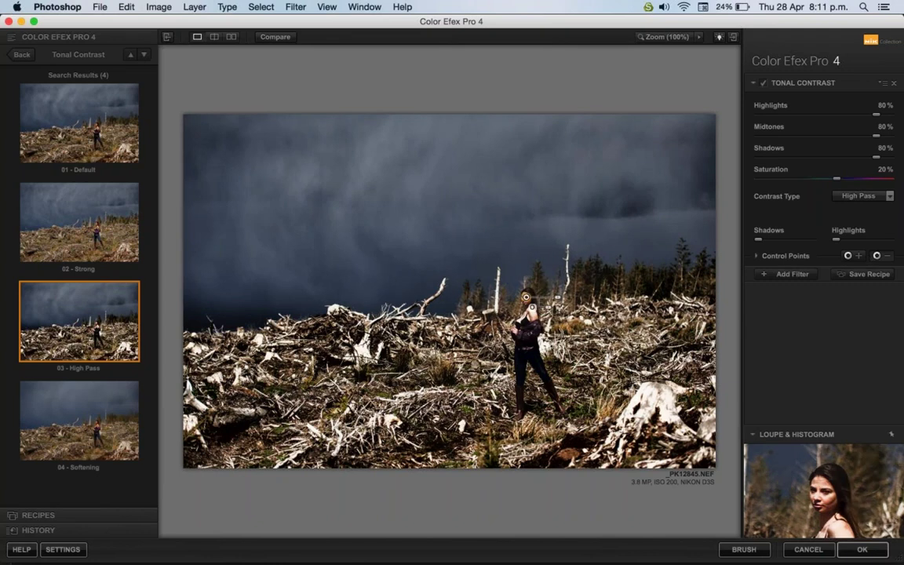
left_click(525, 297)
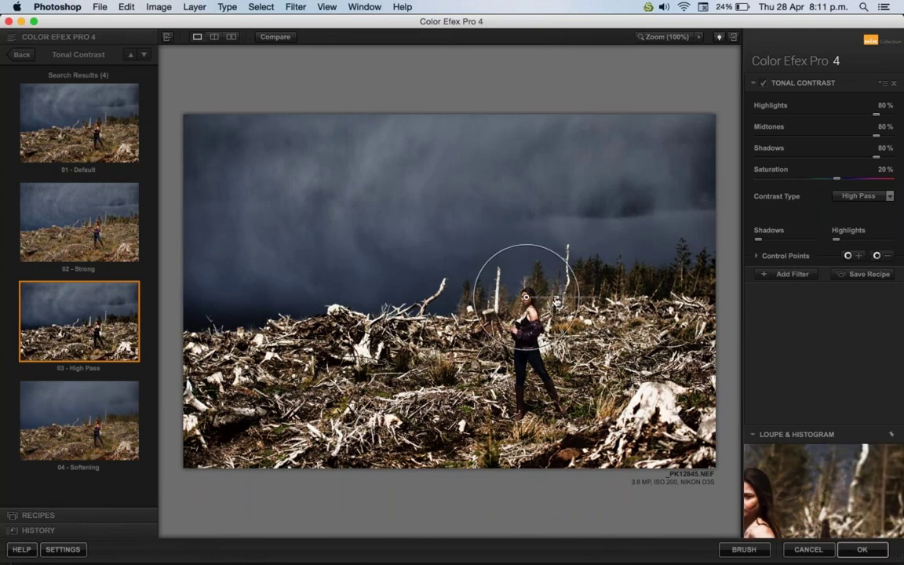
left_click_drag(557, 300, 541, 298)
mouse_move(529, 304)
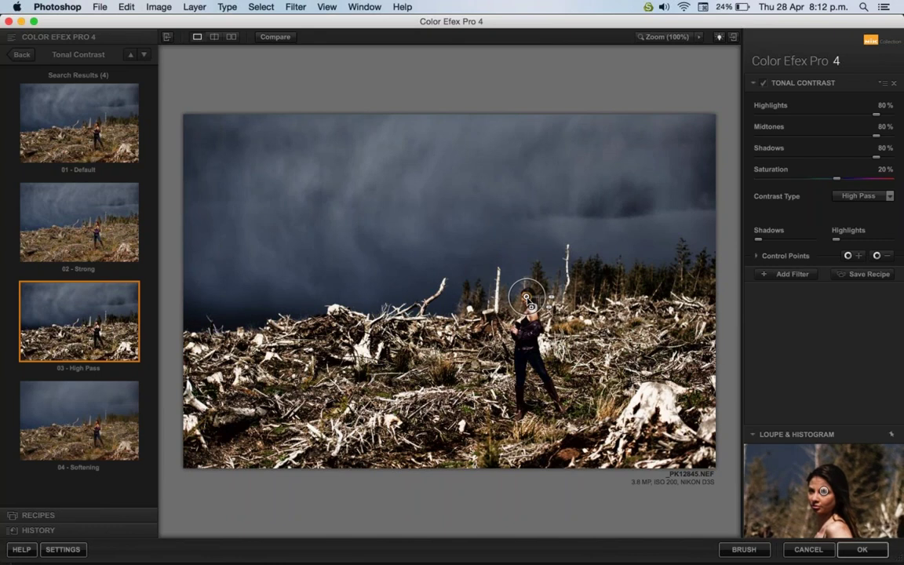
left_click_drag(531, 306, 558, 396)
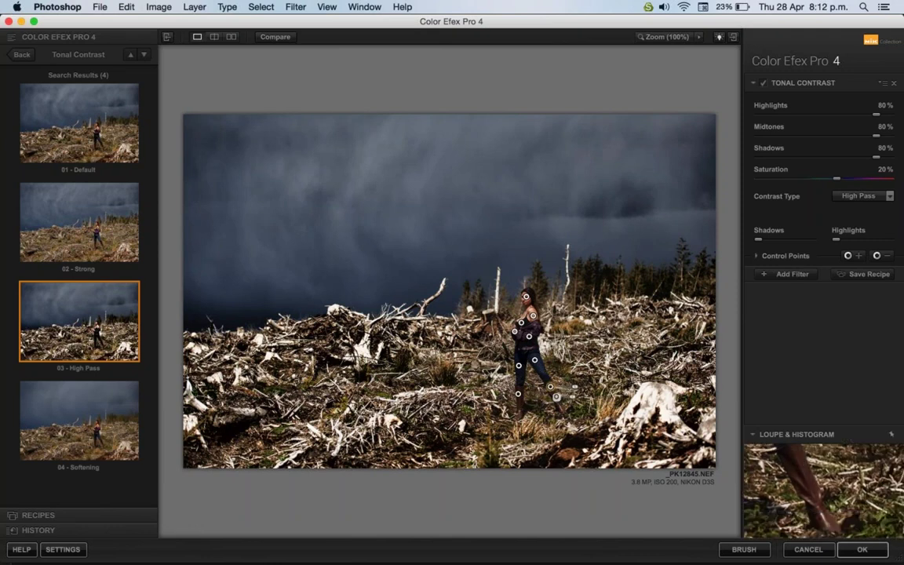
Step: Check the control point masks and add a 20% size point on the wood beside the woman to restore the effect there
left_click(781, 256)
left_click(879, 296)
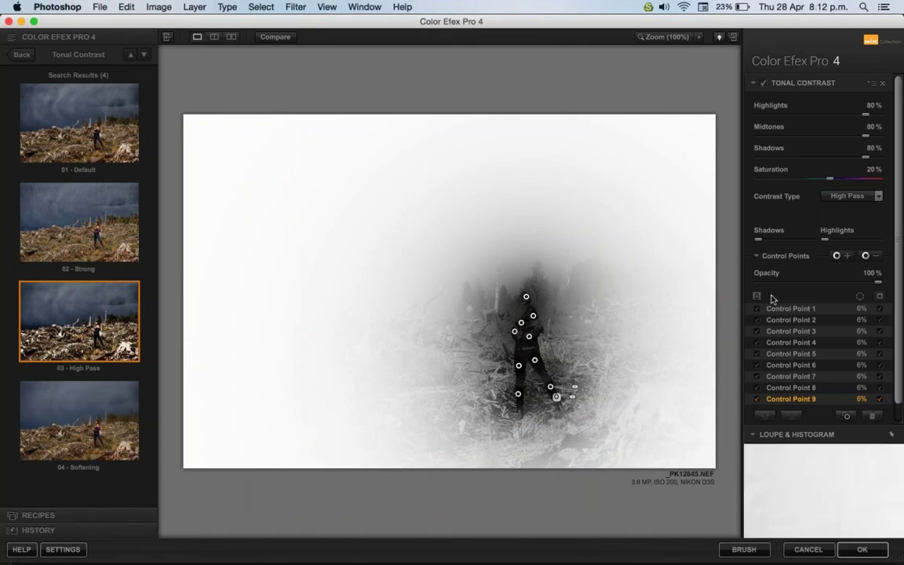
left_click(486, 329)
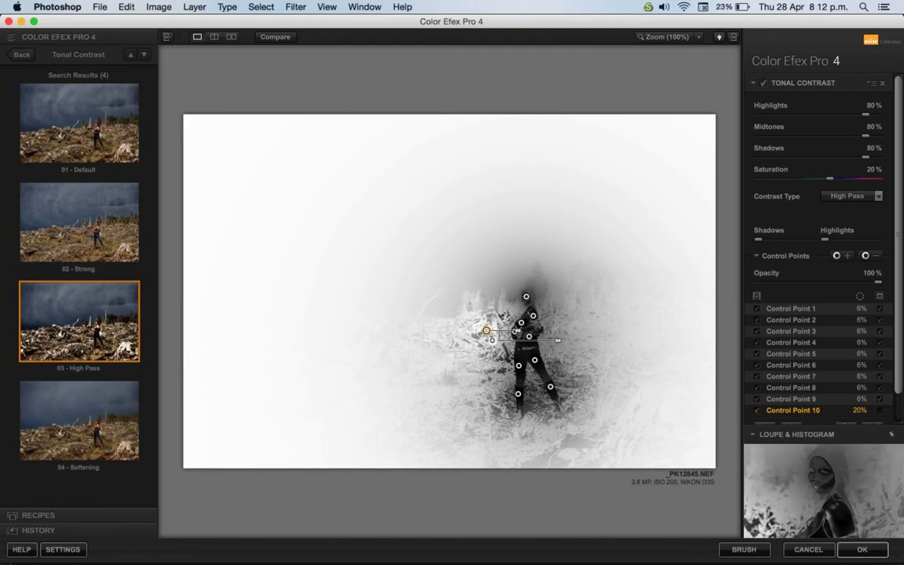
left_click(880, 297)
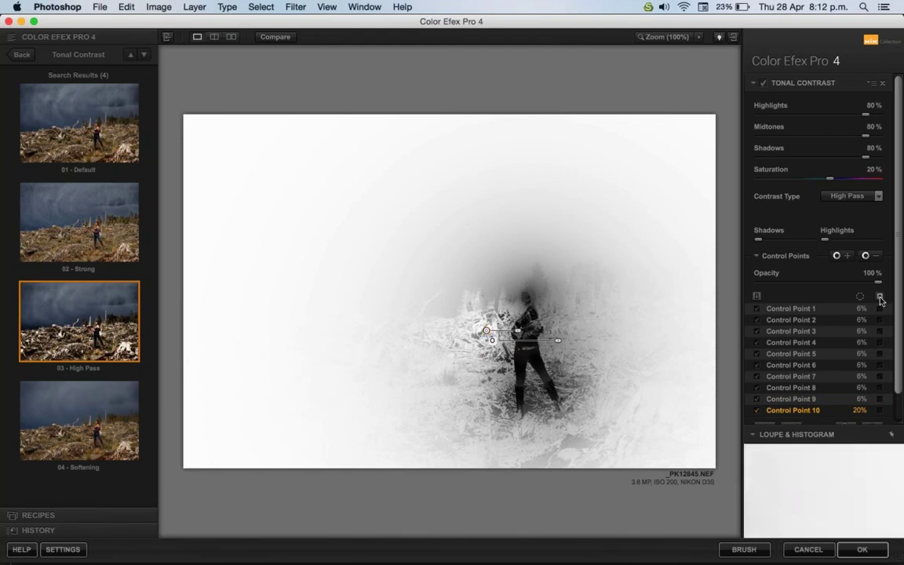
left_click(879, 298)
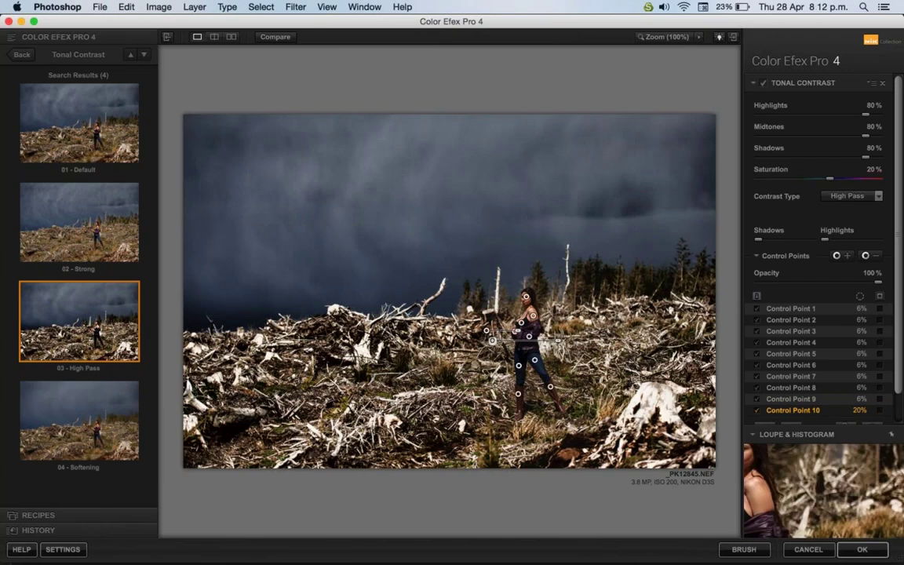
Step: Compare the photo with and without the effect, and lower the Tonal Contrast opacity to 80%
left_click(285, 41)
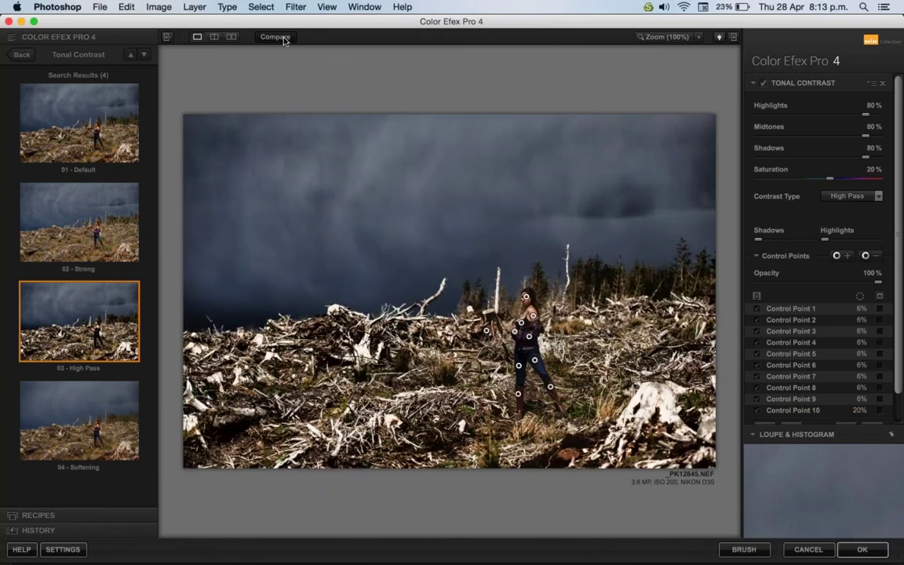
left_click(284, 41)
left_click(277, 43)
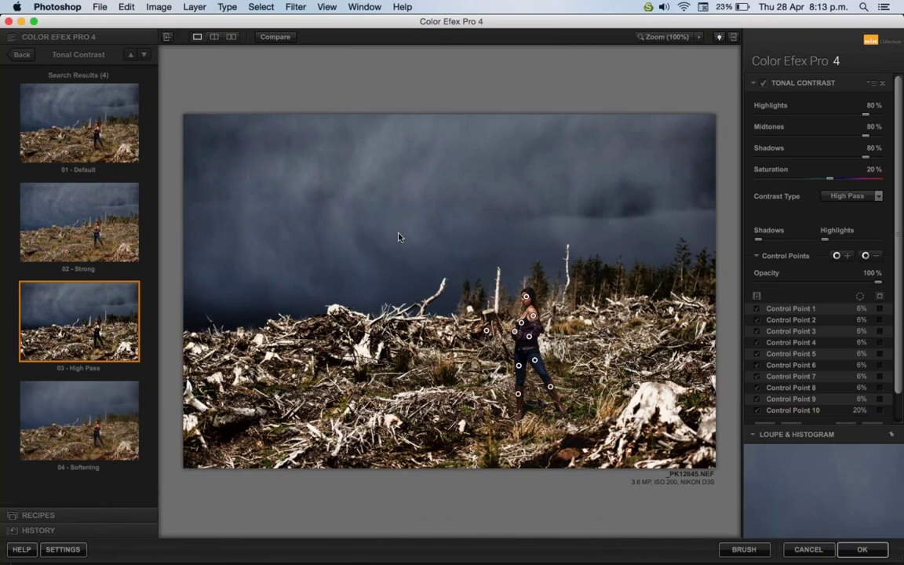
left_click_drag(398, 237, 510, 321)
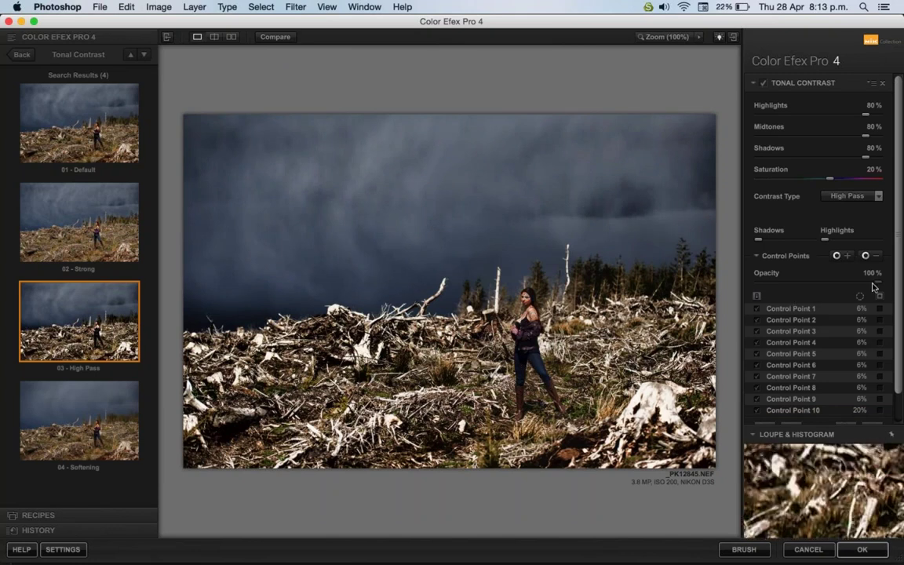
left_click_drag(871, 287, 853, 287)
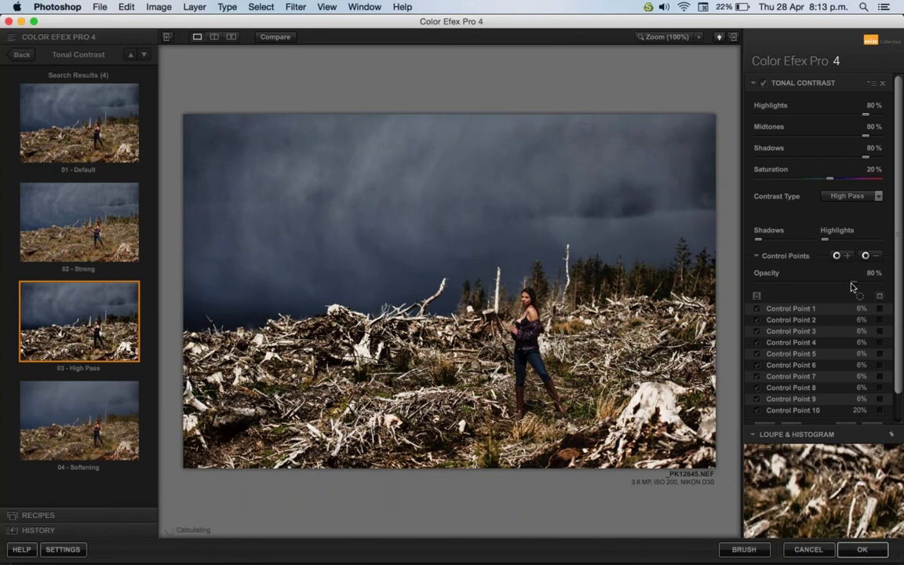
left_click(756, 255)
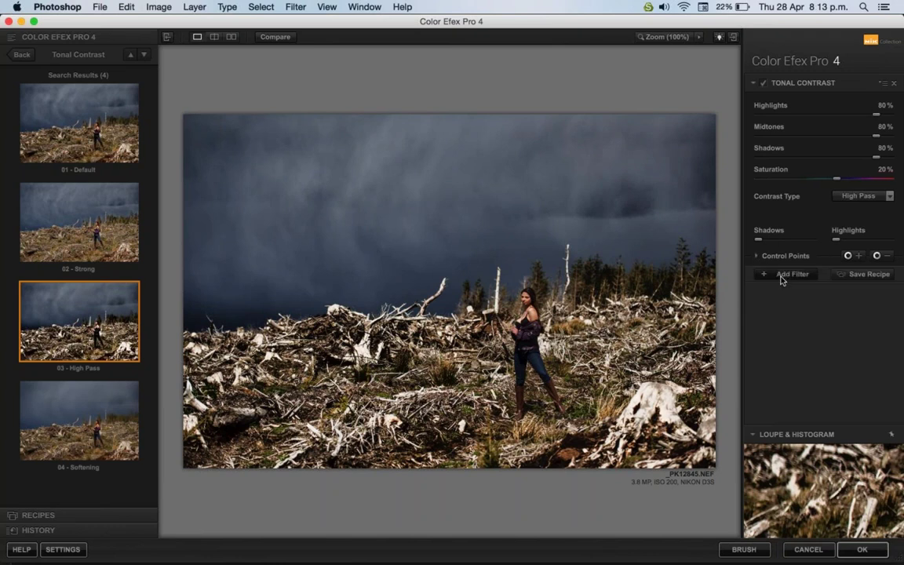
Step: Add a Cross Processing filter on top of Tonal Contrast and set its method to C04
left_click(786, 275)
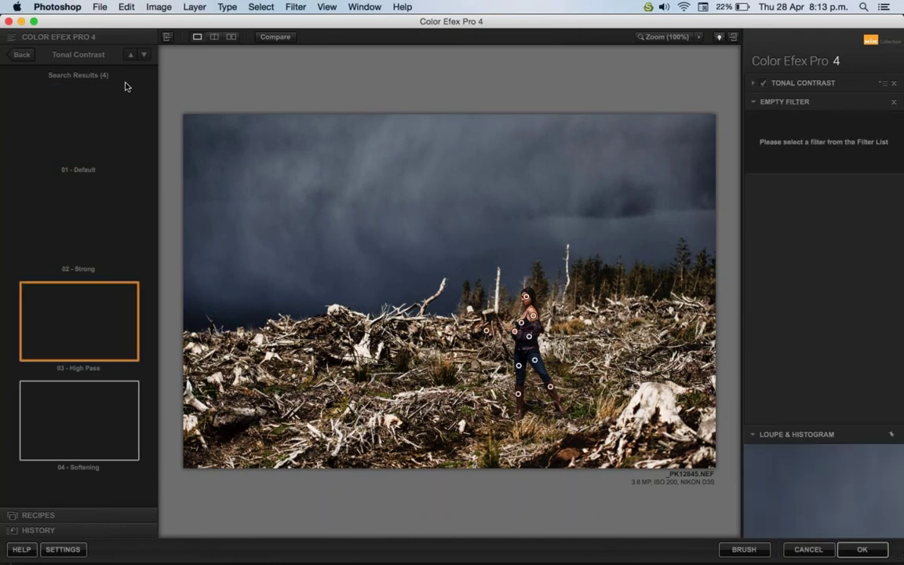
left_click(23, 56)
left_click_drag(152, 266, 144, 119)
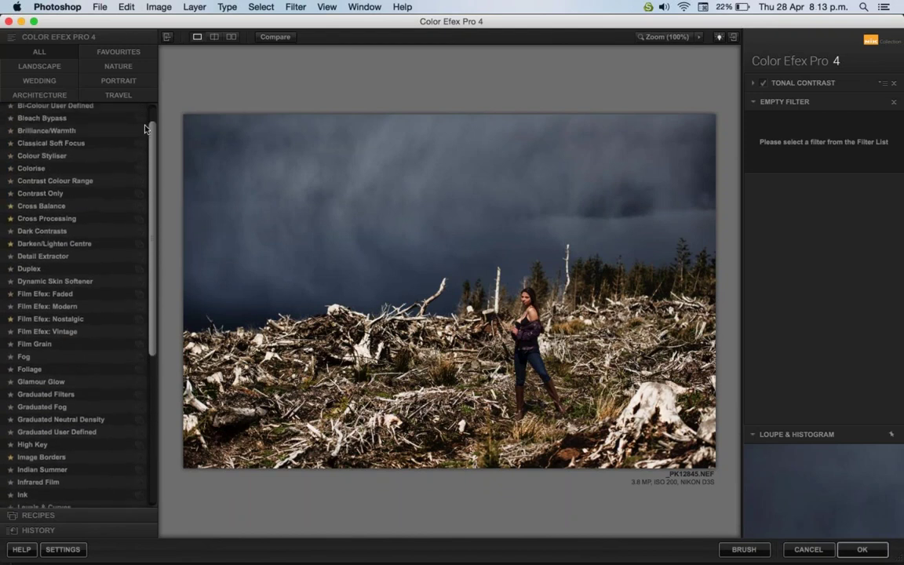
left_click(48, 226)
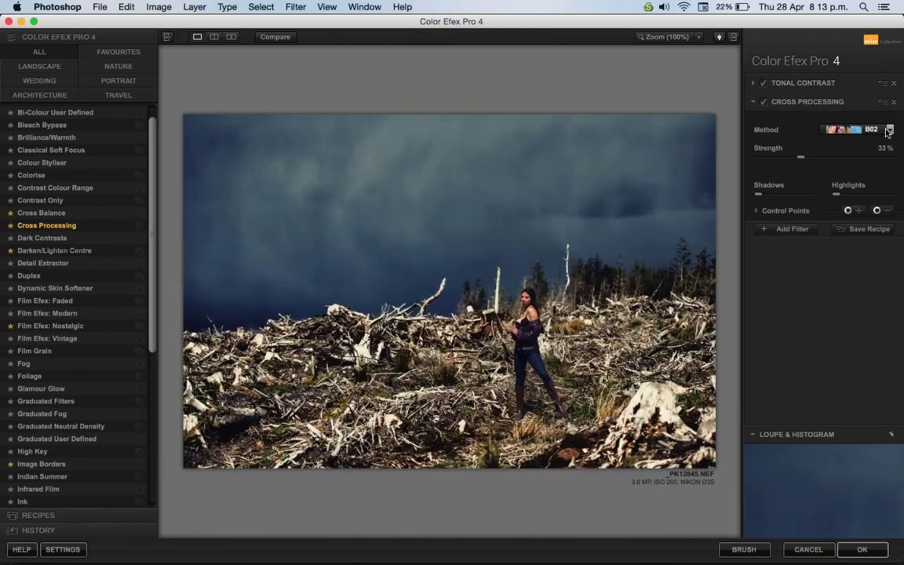
left_click(889, 130)
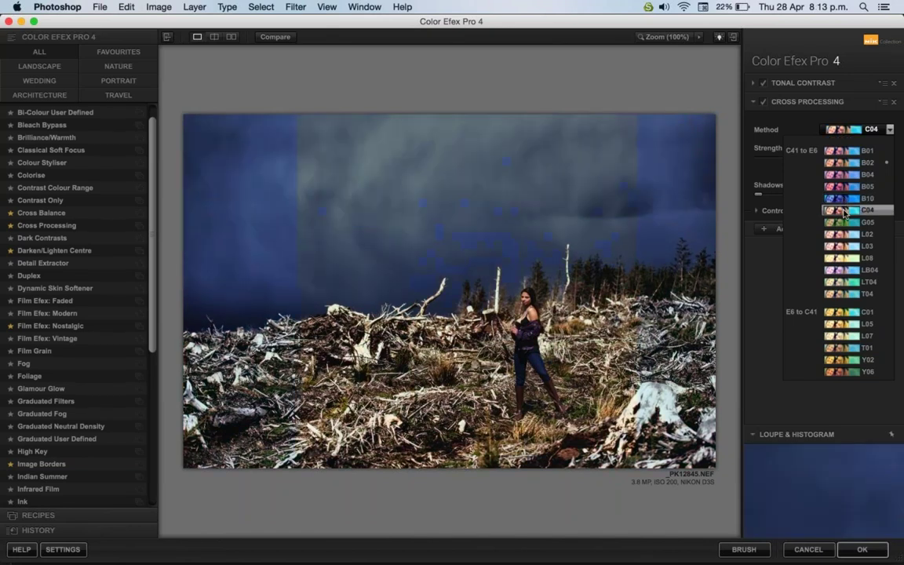
left_click(843, 210)
Step: Add an Image Borders filter on top of Cross Processing and set the border to Type 4
left_click(765, 228)
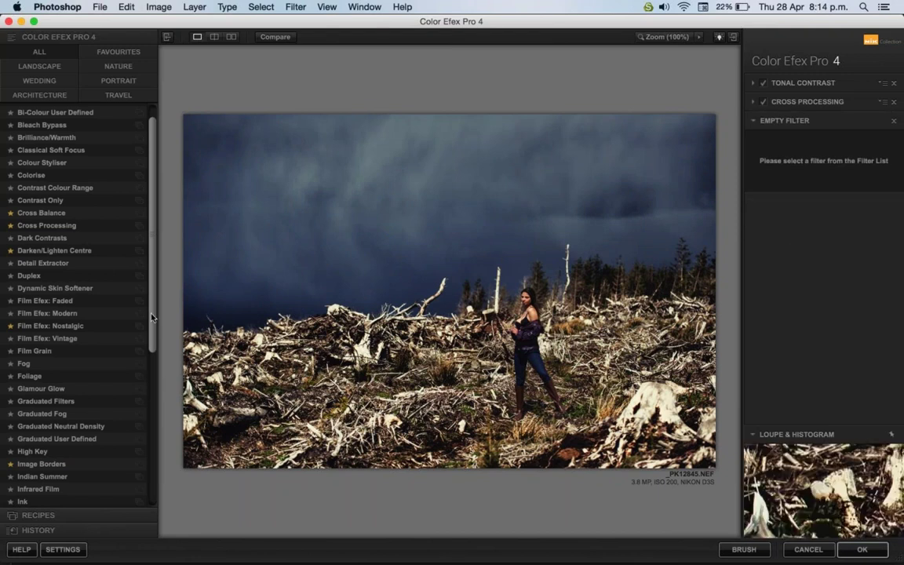
scroll(153, 318, "down", 1)
left_click_drag(155, 321, 158, 378)
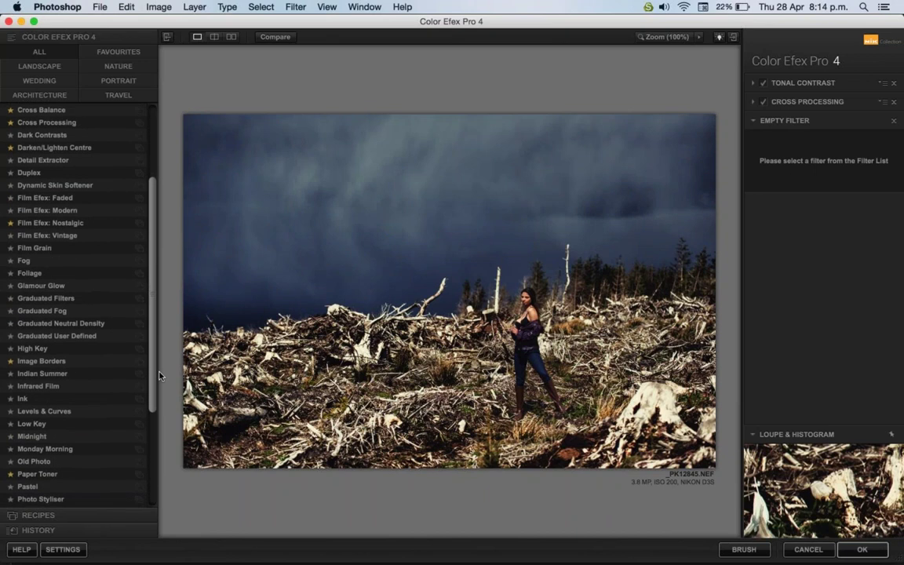
left_click(49, 363)
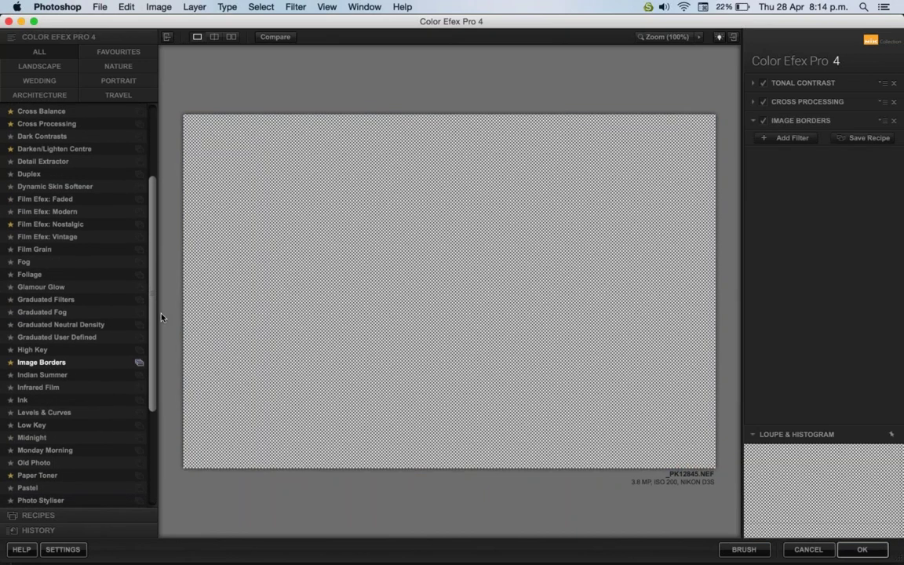
left_click(851, 147)
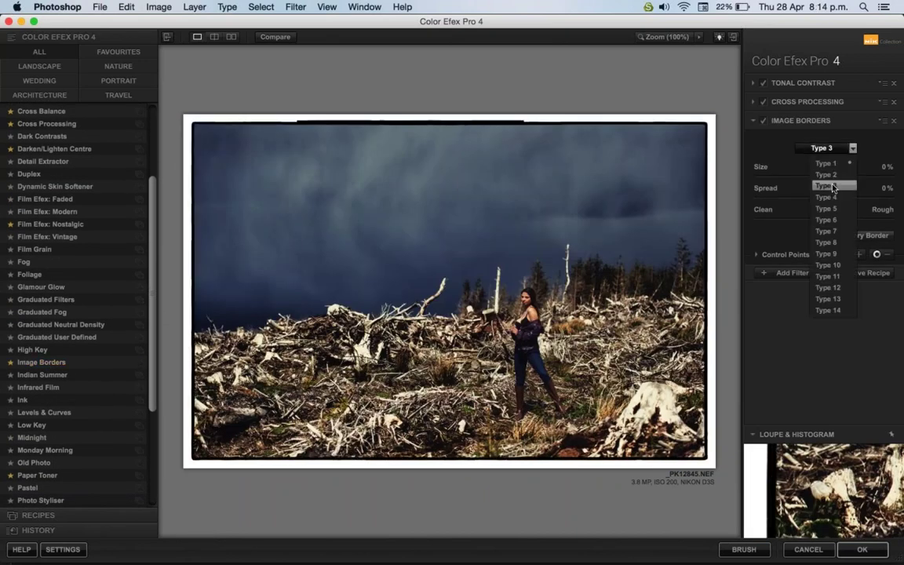
left_click(831, 197)
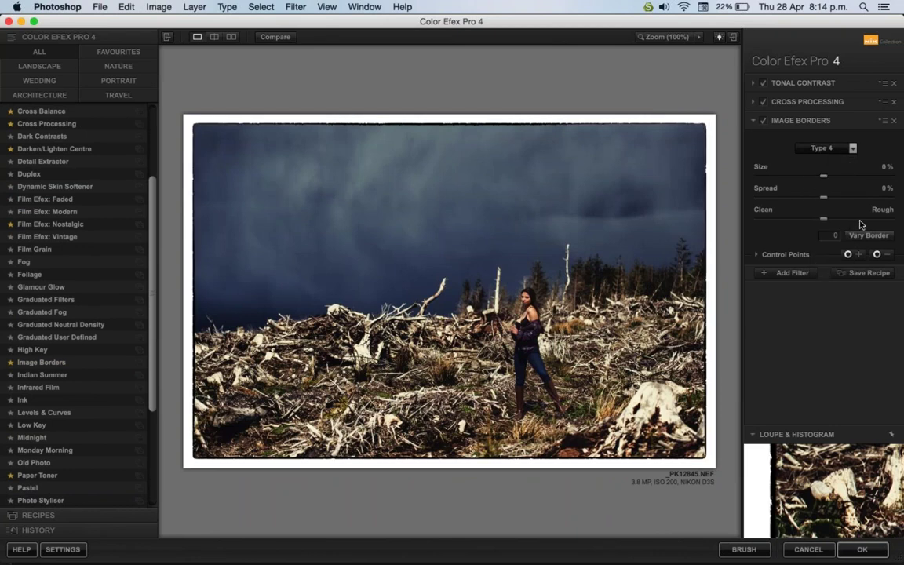
Step: Make the image border rougher with size -47% and spread 41%, and apply the filter stack to the photo
left_click(861, 219)
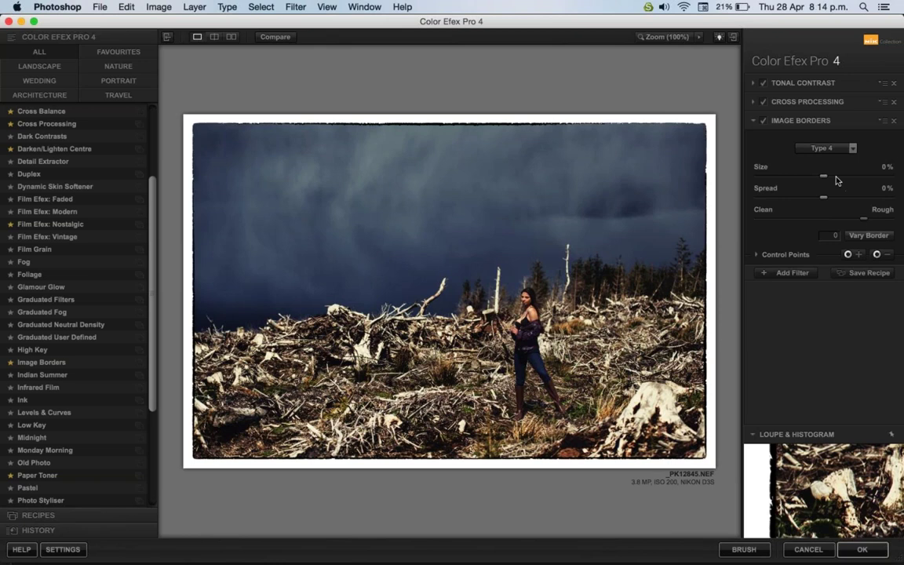
left_click_drag(823, 176, 851, 199)
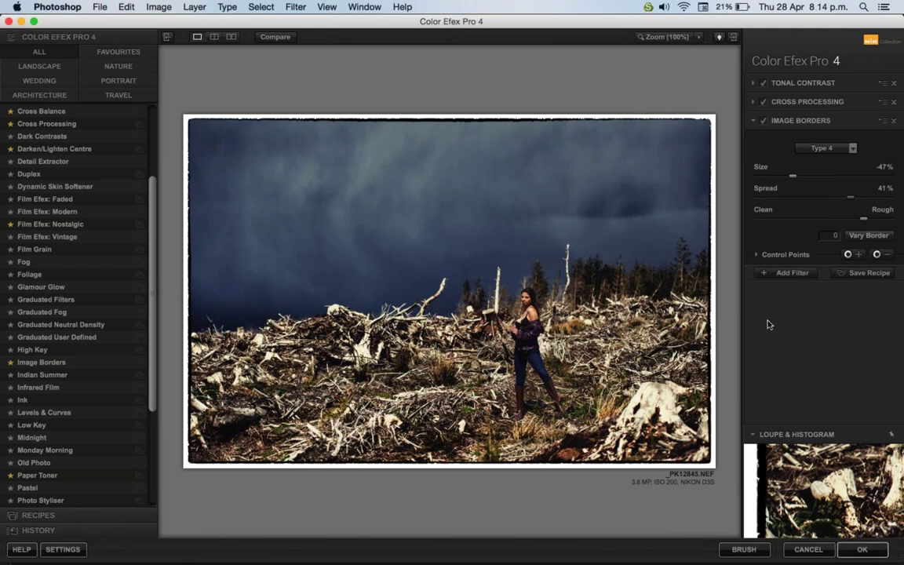
left_click(858, 548)
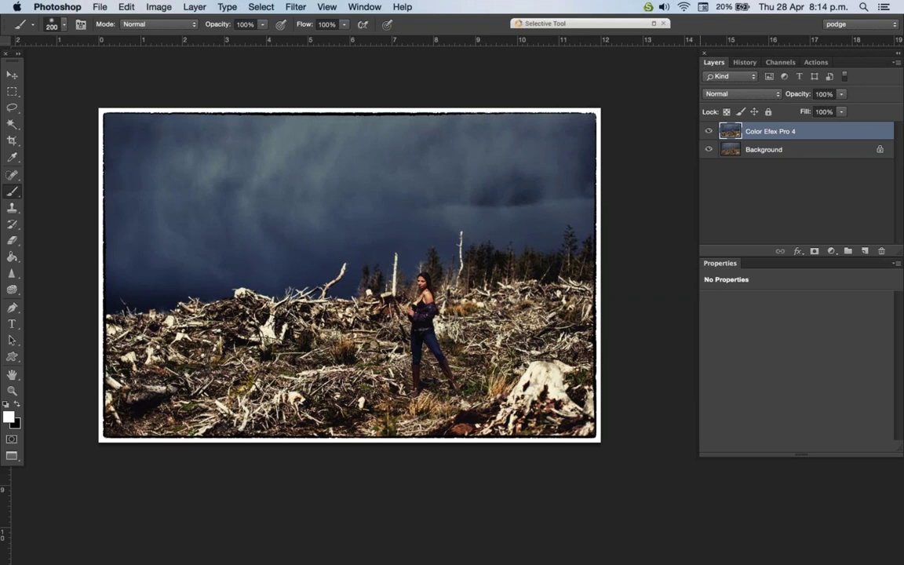
Step: Compare the photo with and without the Color Efex Pro 4 layer, leaving the layer visible
left_click(708, 132)
left_click(708, 132)
left_click(709, 132)
left_click(708, 132)
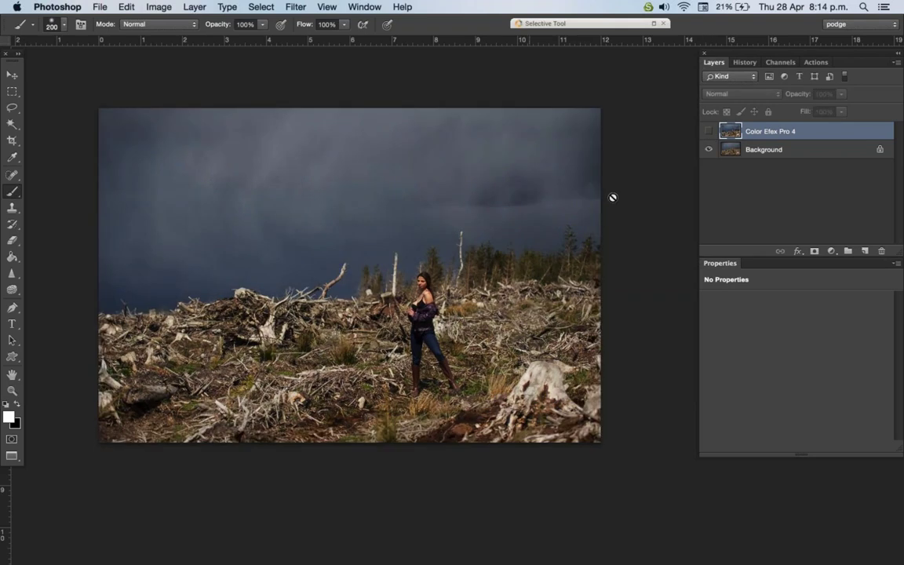
left_click(709, 132)
left_click(710, 131)
left_click(709, 132)
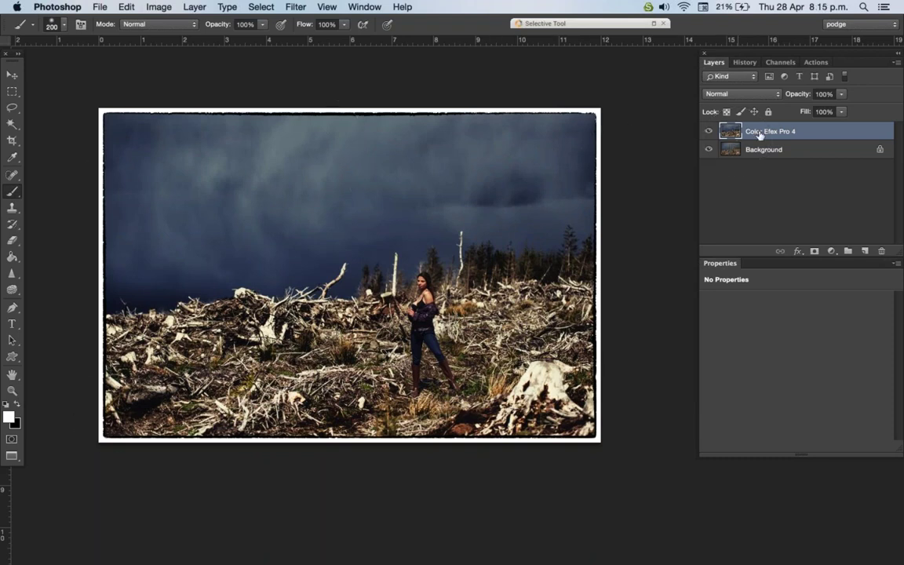
Step: Add a layer mask to the Color Efex Pro 4 layer, and test a 100% opacity black brush stroke on the wood, then undo it
left_click(815, 251)
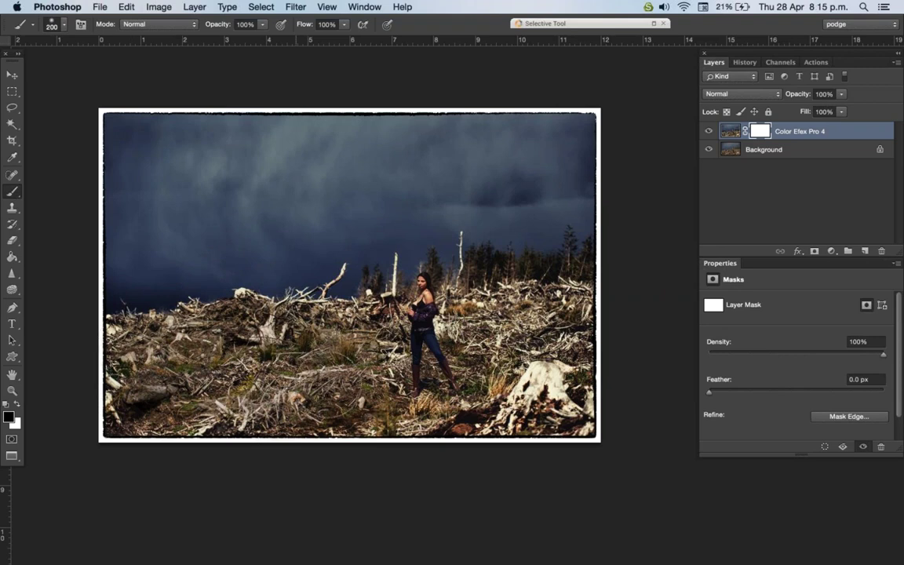
left_click_drag(302, 348, 303, 372)
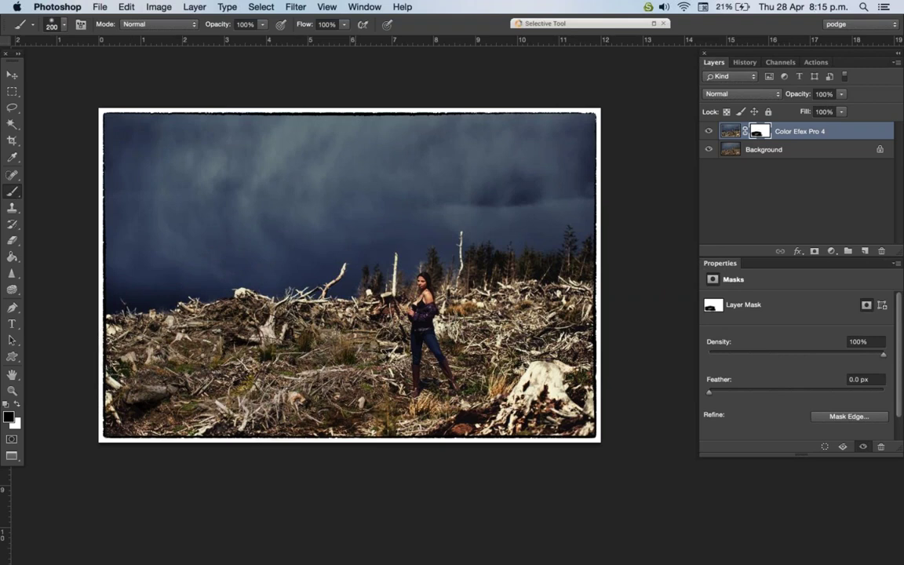
key("super+z")
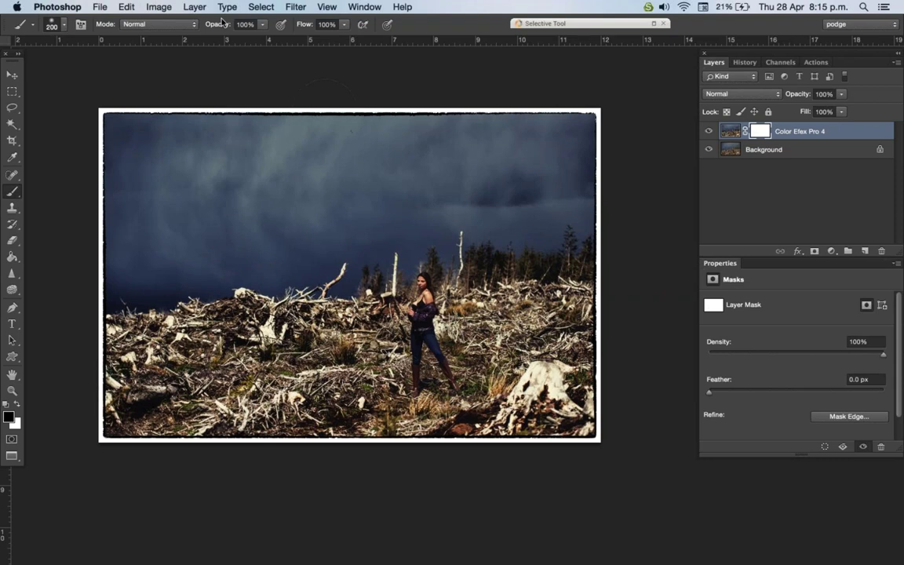
Step: Paint black on the mask over the wood left of the woman with a size 100 brush at 30% opacity
mouse_move(202, 24)
left_mouse_down()
mouse_move(229, 29)
mouse_move(218, 36)
left_mouse_up()
type("30")
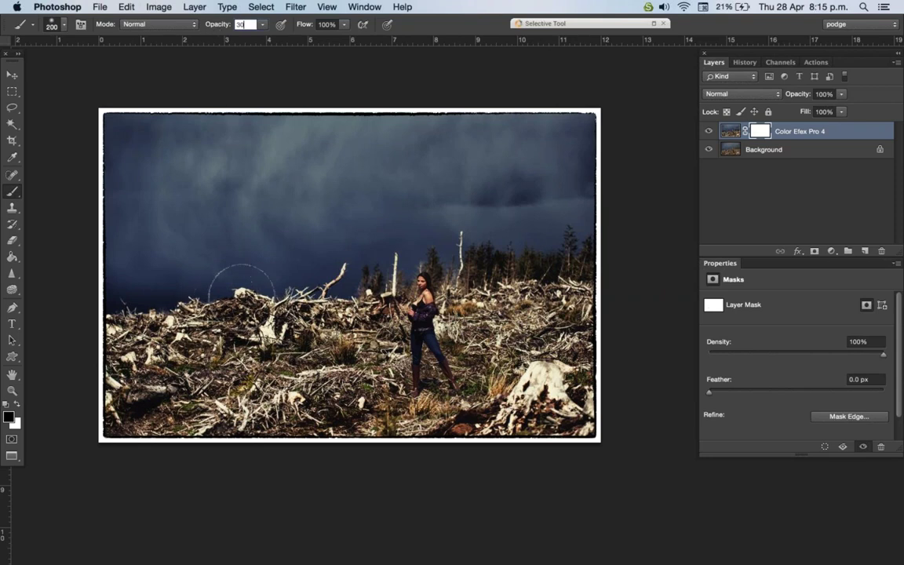
key("Return")
key("bracketleft")
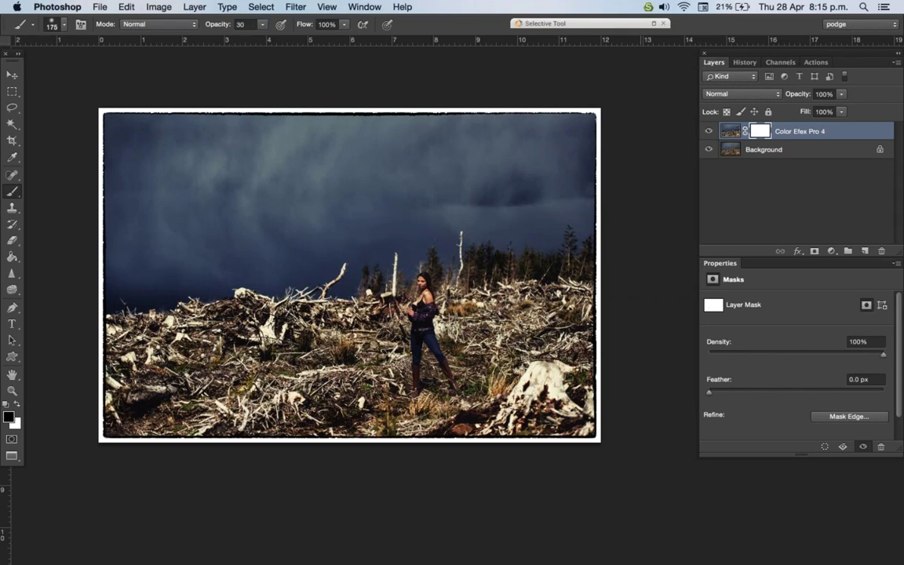
key("bracketleft")
key("super+0")
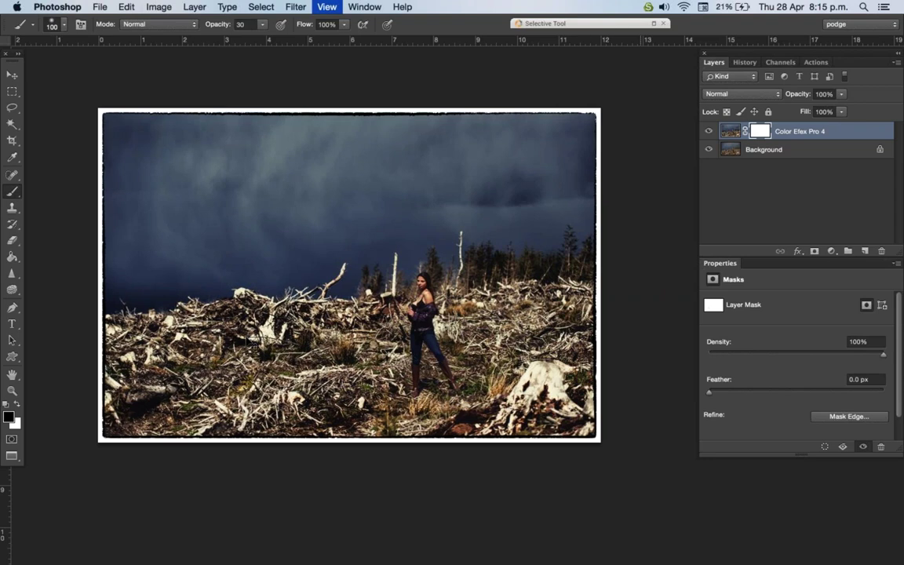
key("super+equal")
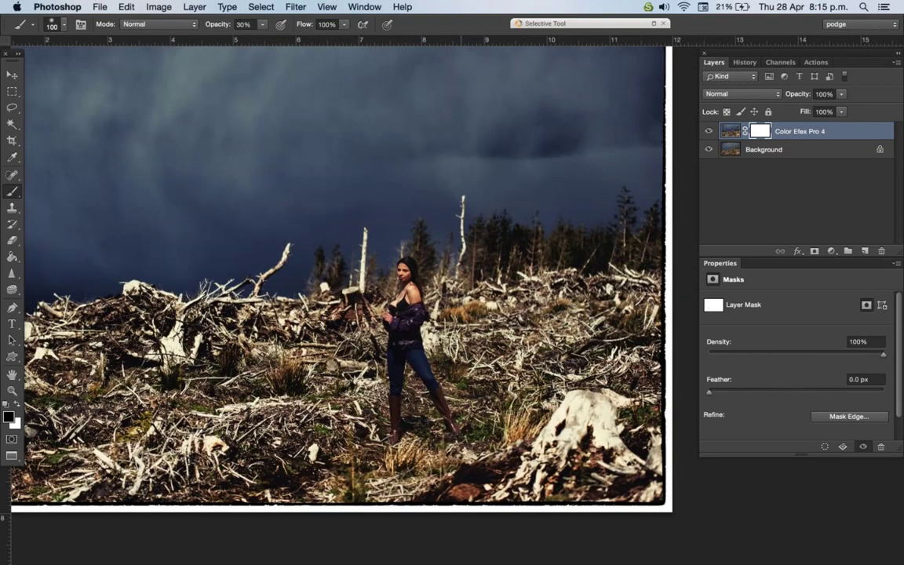
scroll(352, 274, "left", 5)
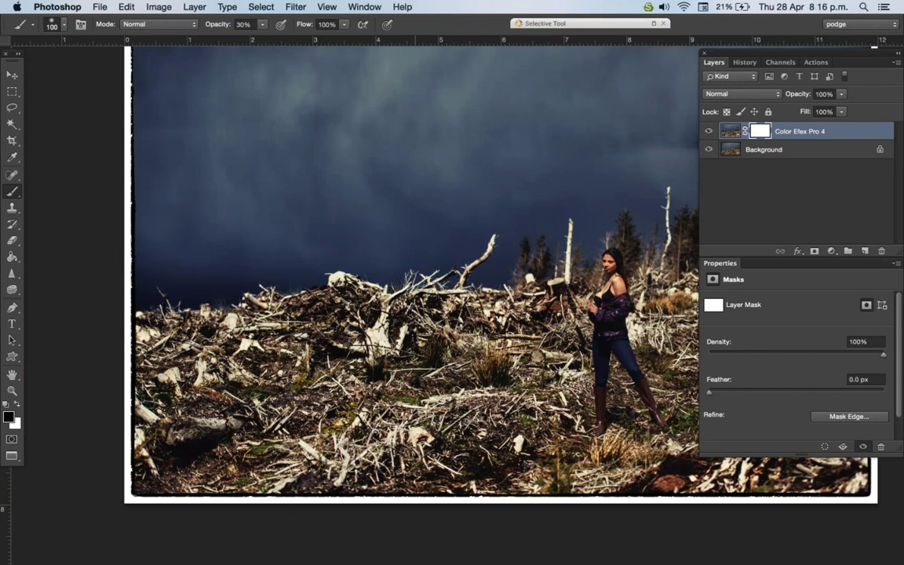
left_click_drag(411, 286, 238, 306)
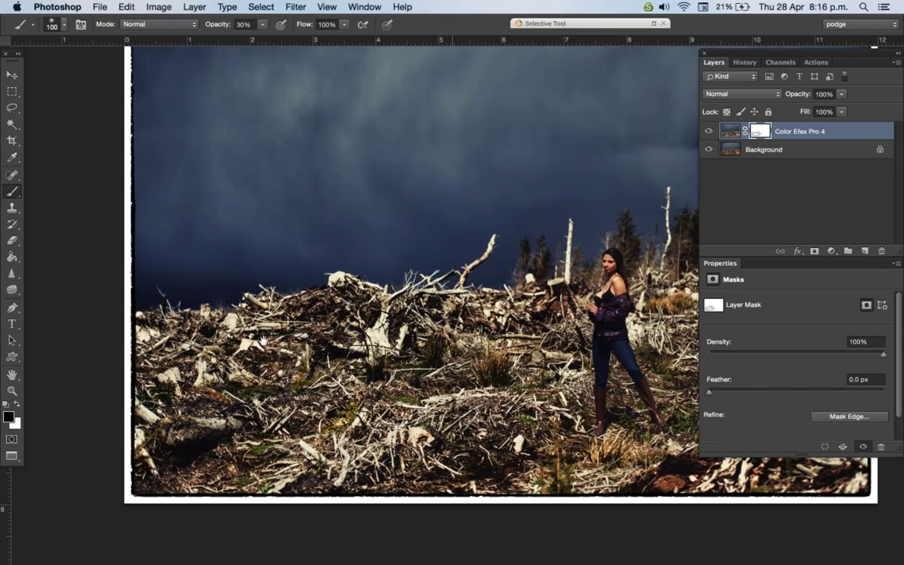
Step: Soften the effect on the wood and stump right of the woman and across the foreground with more 30% black mask strokes
scroll(262, 339, "right", 6)
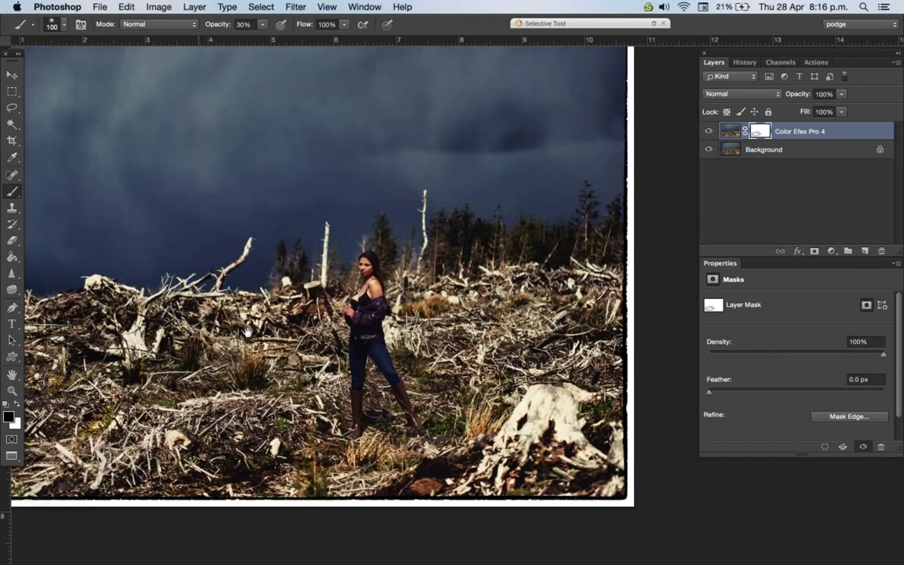
scroll(247, 332, "right", 1)
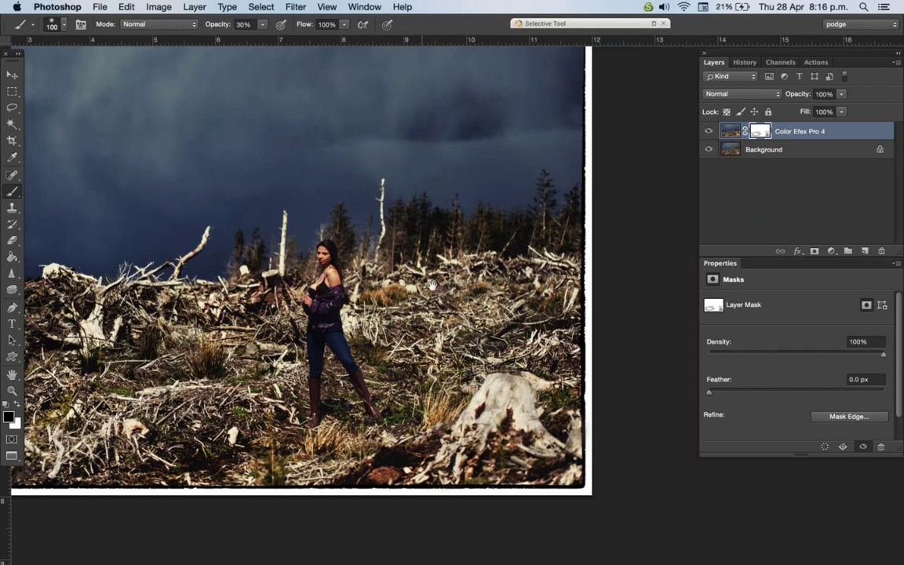
left_click_drag(432, 286, 651, 338)
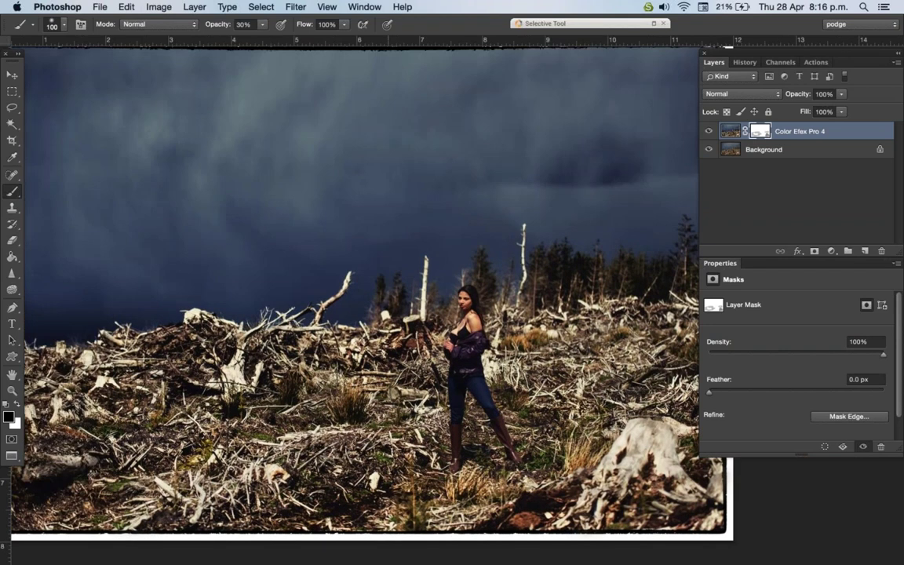
left_click_drag(470, 298, 538, 211)
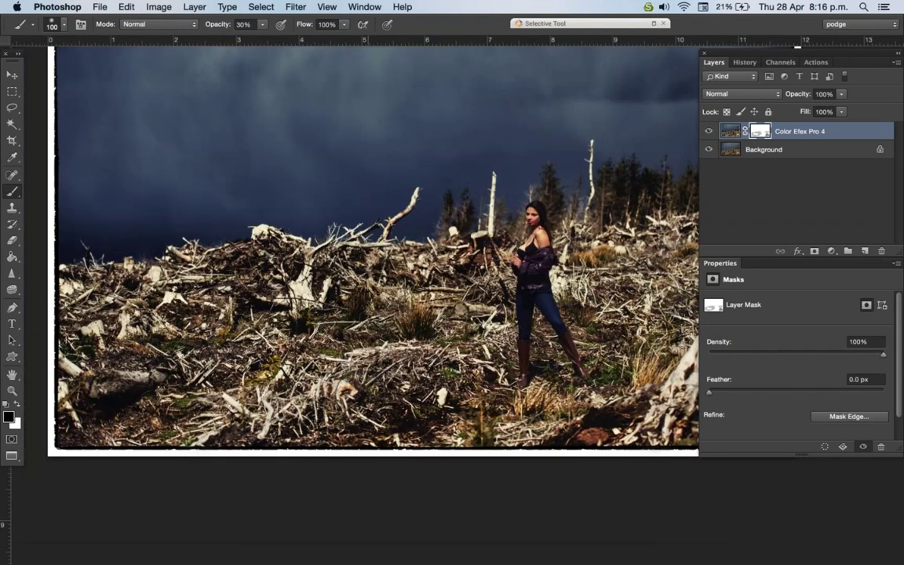
left_click_drag(213, 372, 331, 376)
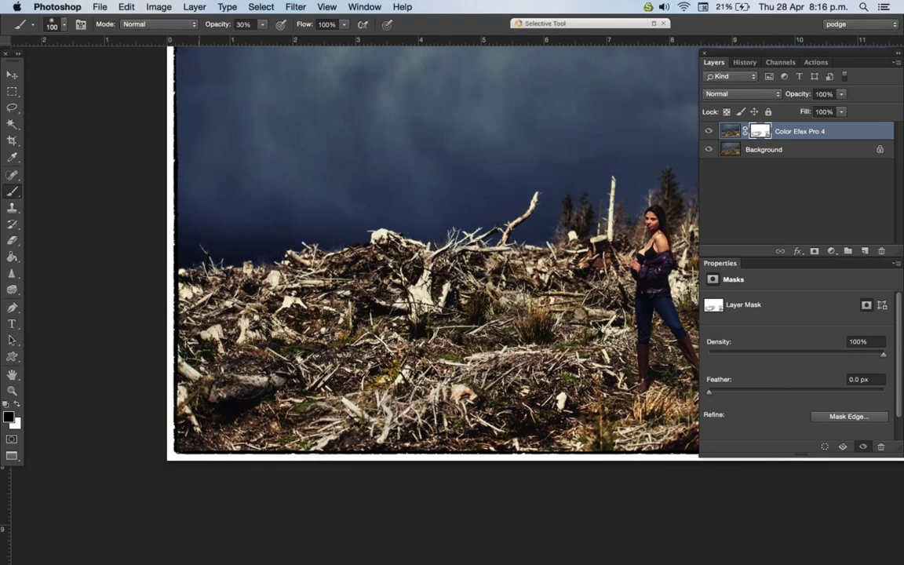
left_click_drag(507, 321, 345, 325)
key("super+minus")
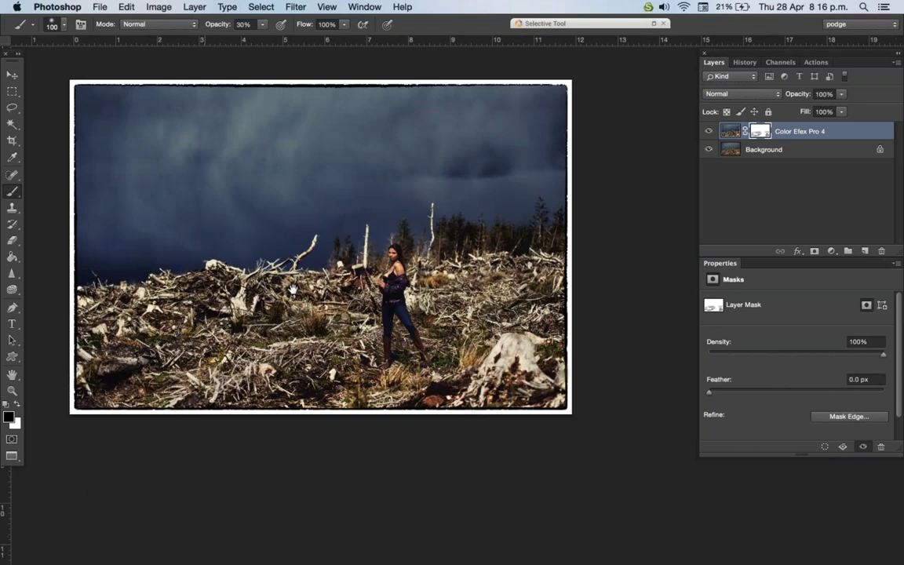
Step: Toggle the masked Color Efex Pro 4 layer to compare the softened result with the original, leaving it visible
left_click(709, 132)
left_click(709, 134)
left_click(709, 135)
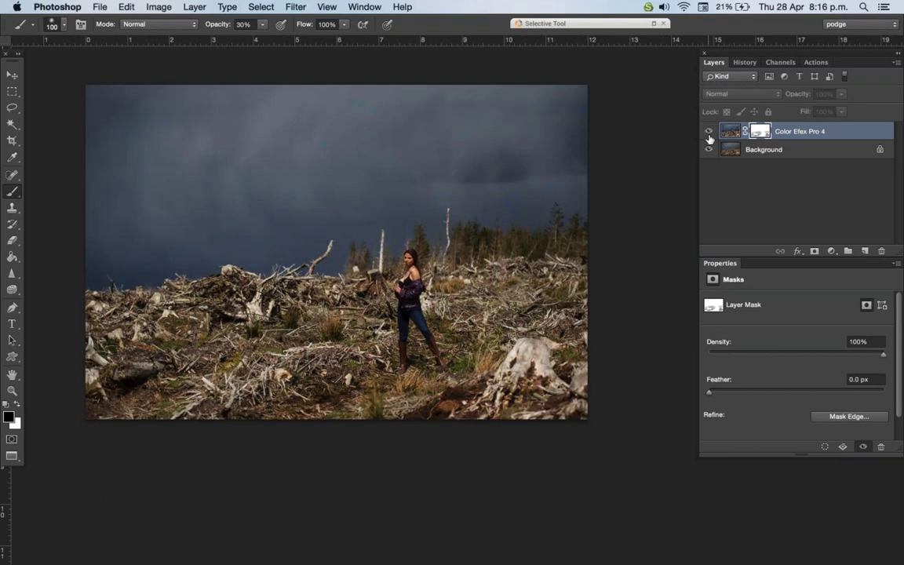
left_click(709, 136)
left_click(709, 137)
left_click(709, 135)
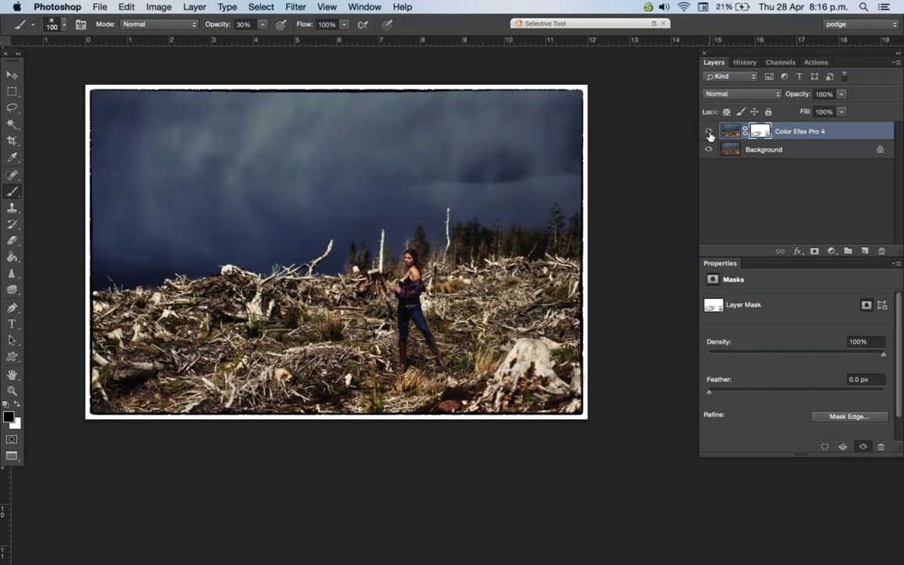
left_click(709, 133)
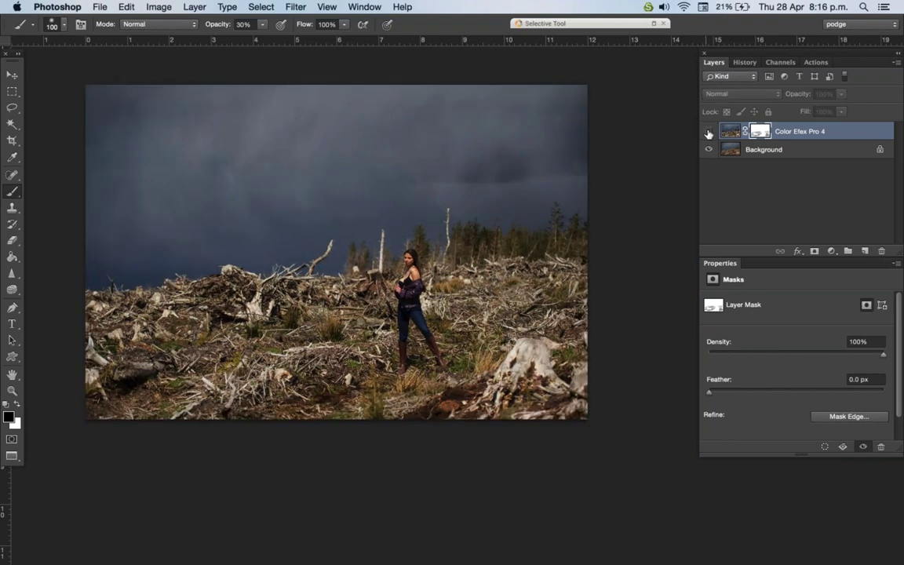
left_click(709, 131)
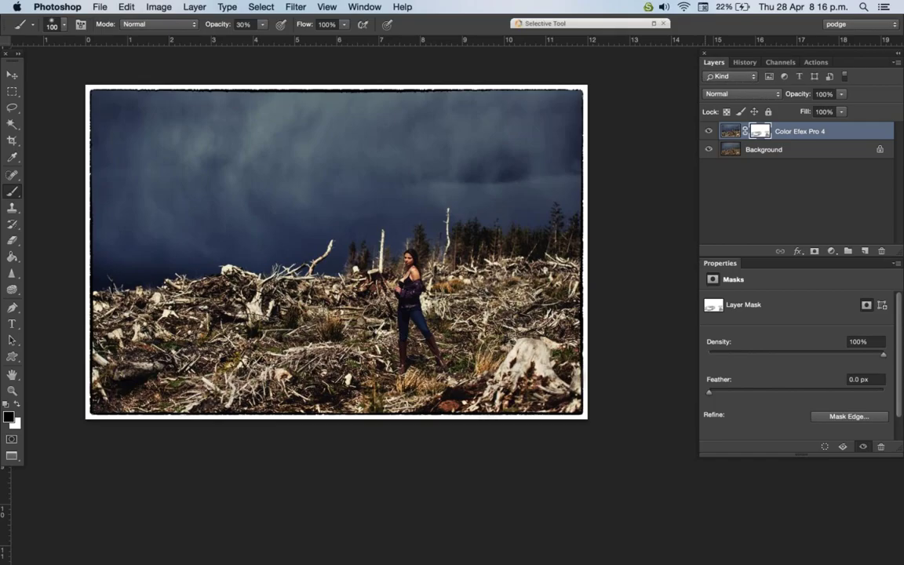
Step: Switch to Bridge, preview the colour chart photo _PK12813.NEF full screen, and return to the edited image in Photoshop
key("super+Tab")
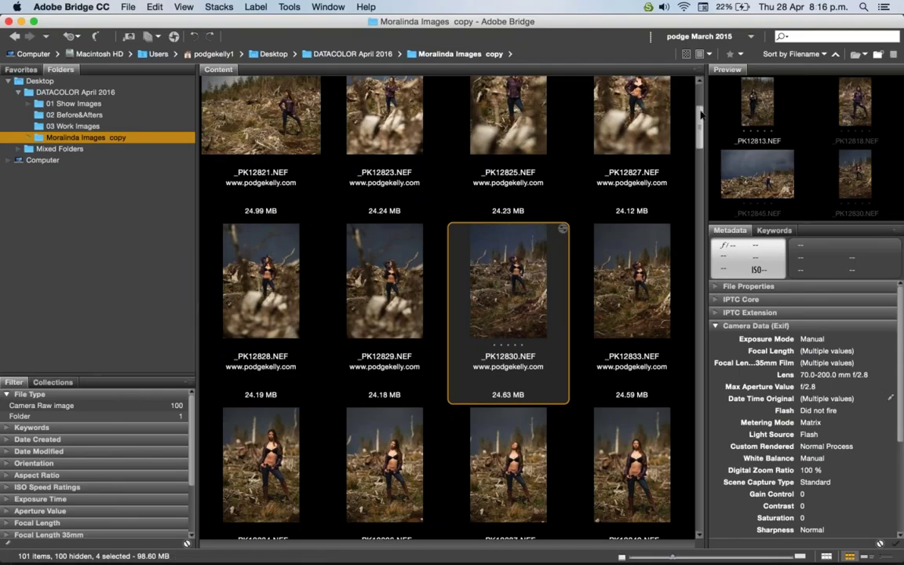
left_click_drag(700, 113, 700, 78)
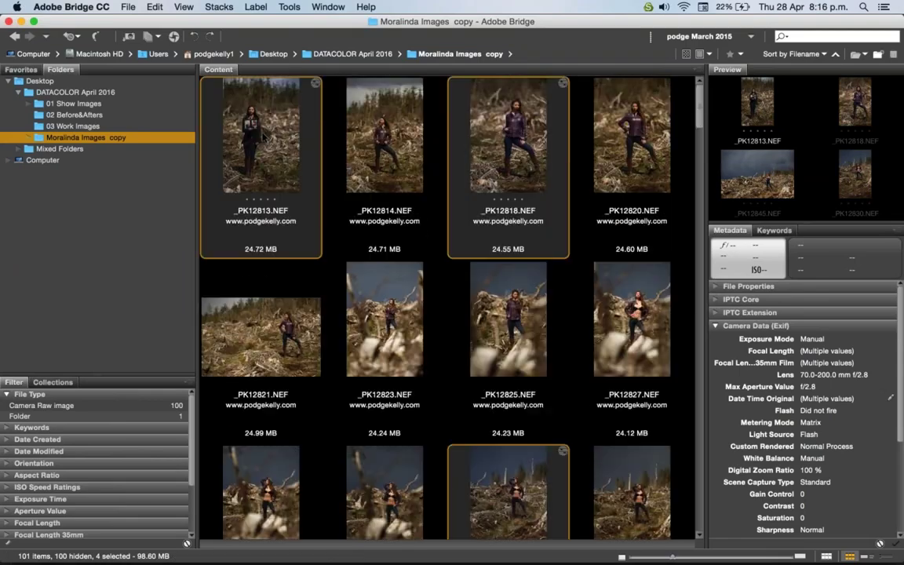
left_click(264, 138)
key("space")
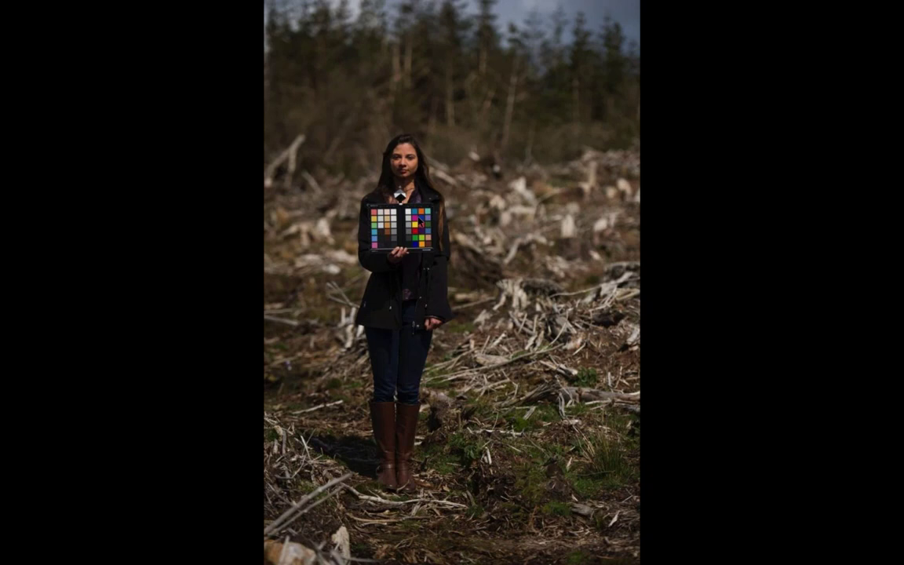
key("space")
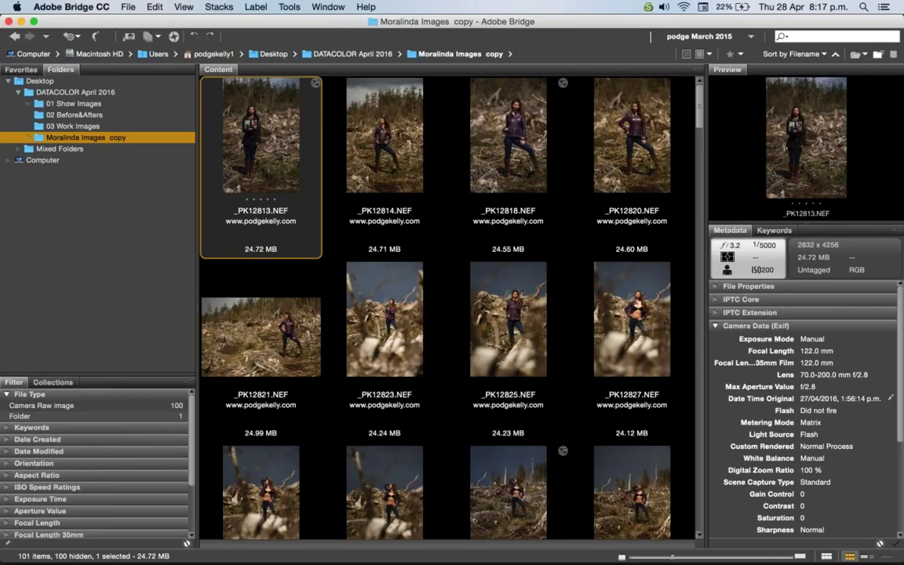
left_click(34, 19)
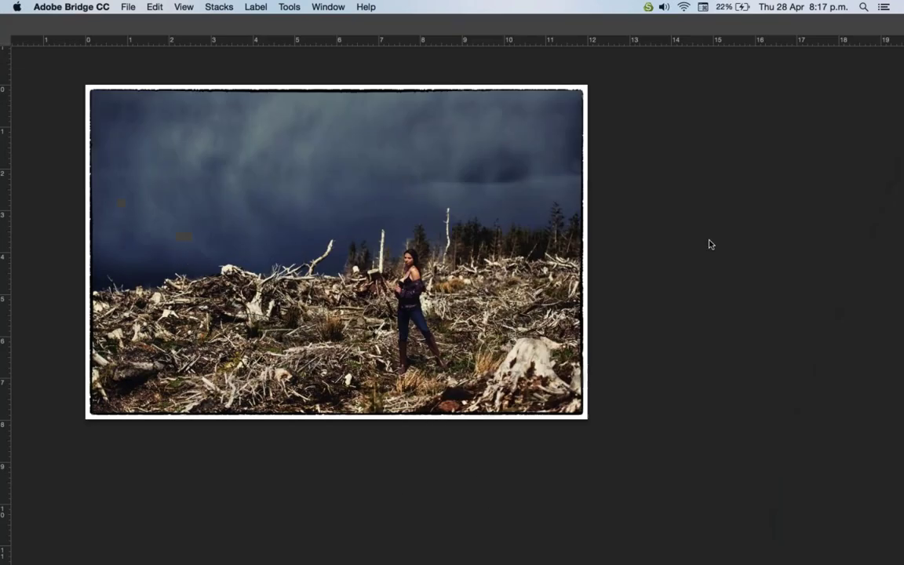
left_click(708, 244)
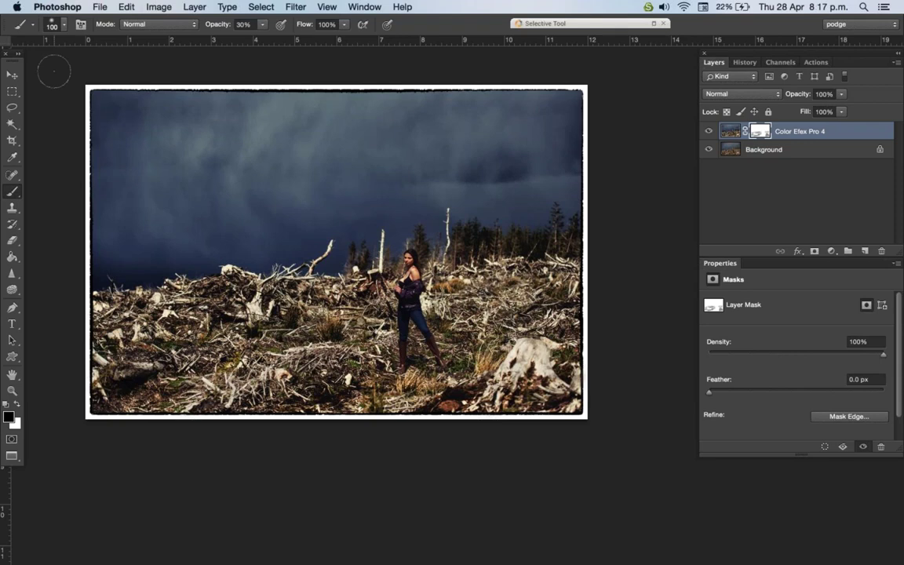
Step: Leave full-screen view and minimize the edited image, the Photoshop window and the Lightroom library window
key("f")
key("f")
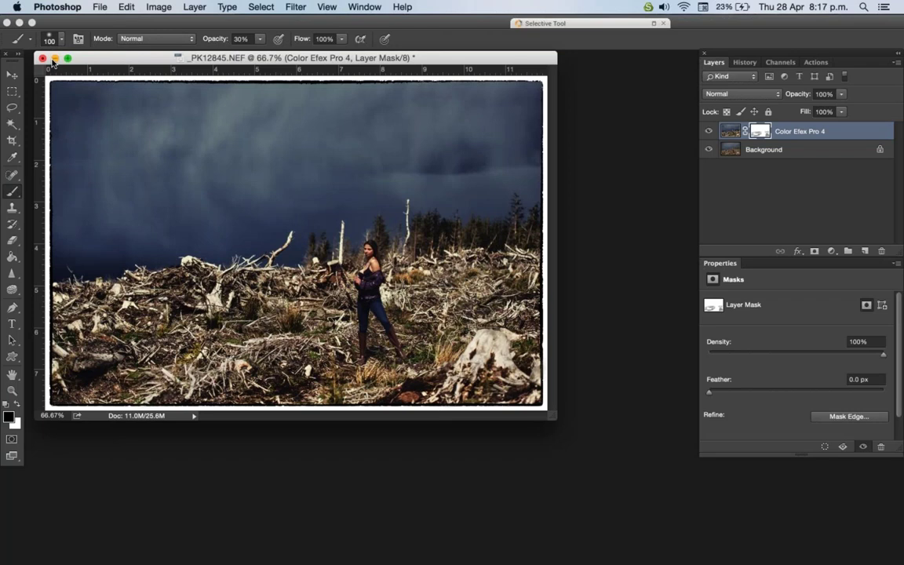
left_click(54, 58)
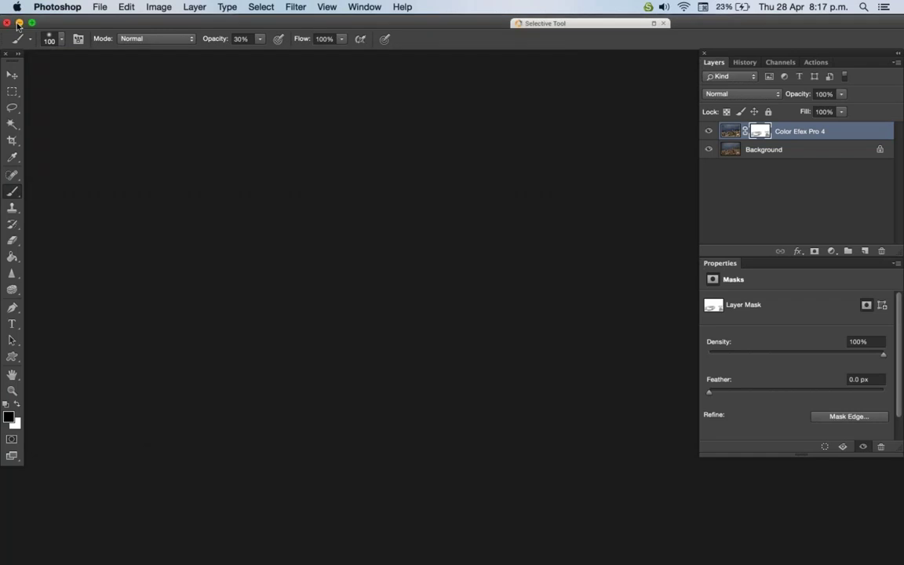
left_click(18, 24)
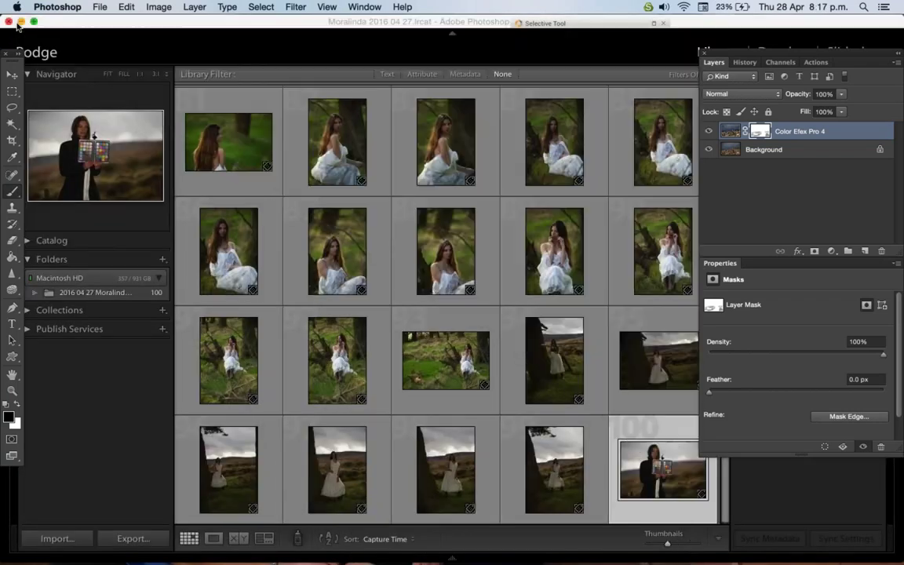
left_click(59, 32)
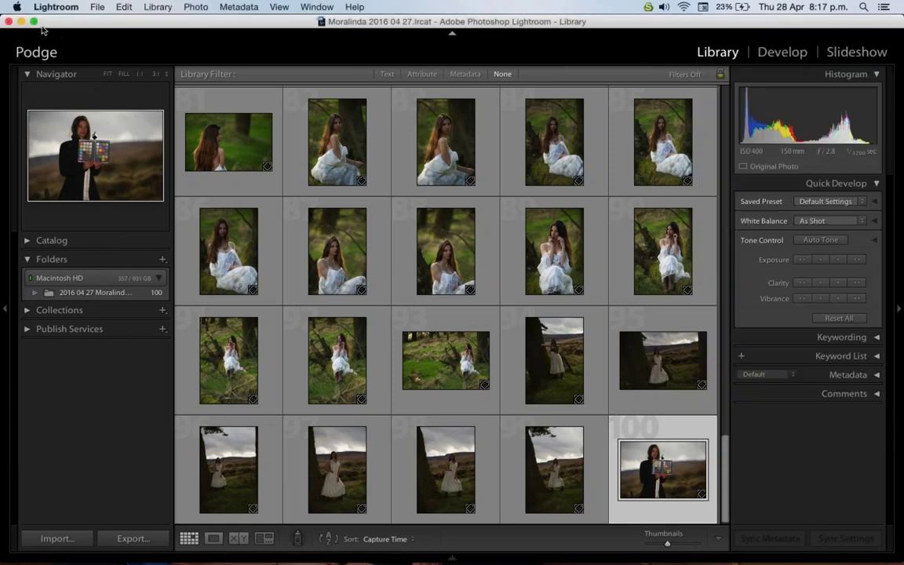
left_click(20, 22)
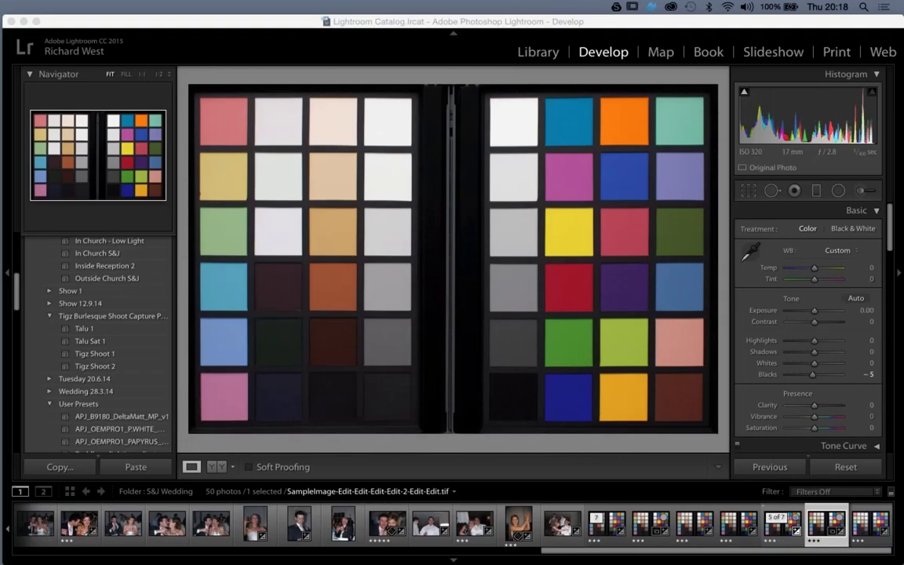
left_click(160, 7)
mouse_move(201, 7)
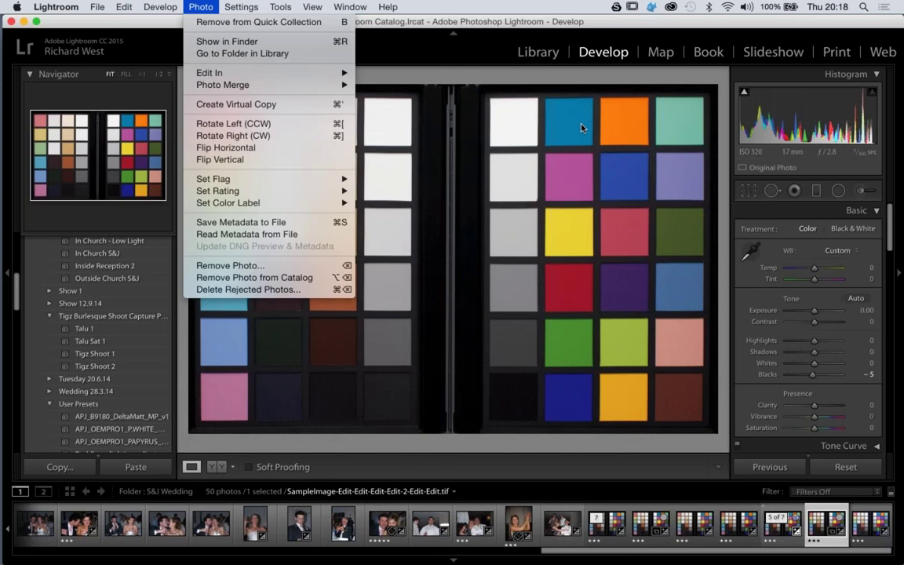
left_click(581, 127)
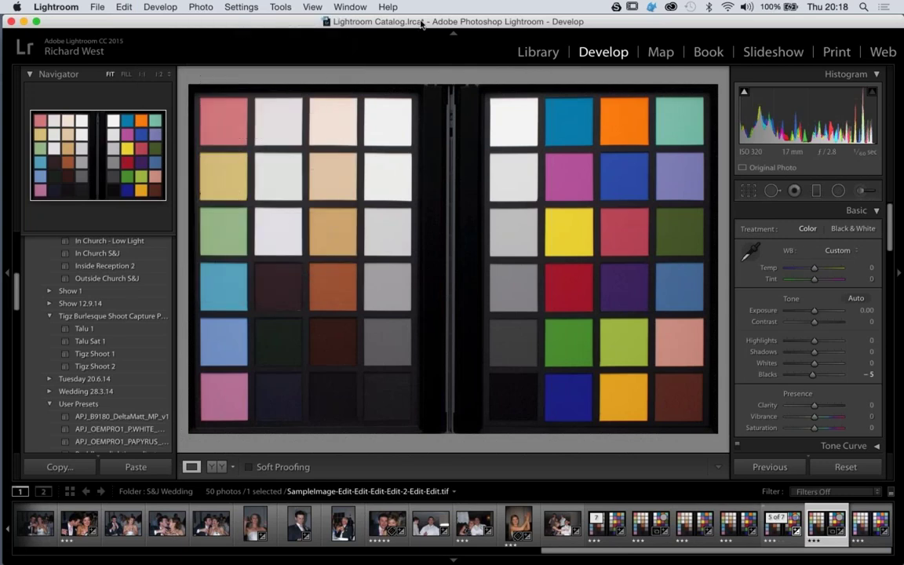
Step: Browse back through the S&J Wedding filmstrip and open the group photo DSC_0001.NEF / Copy 1 in Develop
left_click_drag(421, 25, 420, 25)
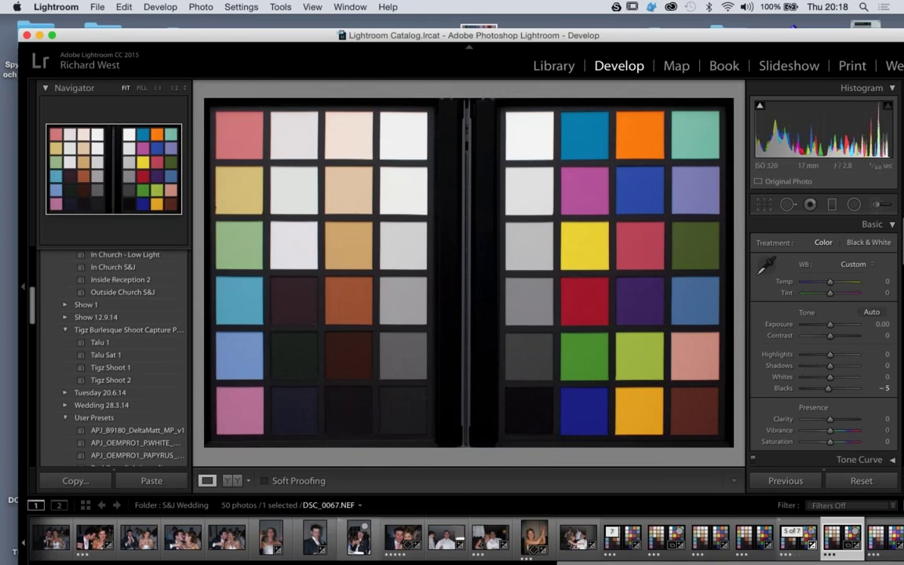
scroll(366, 533, "up", 5)
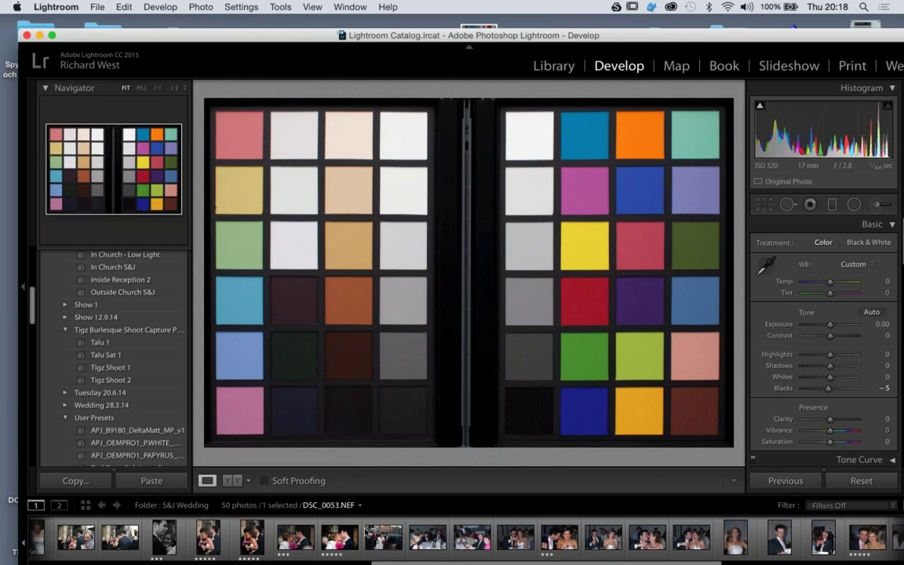
scroll(366, 534, "up", 8)
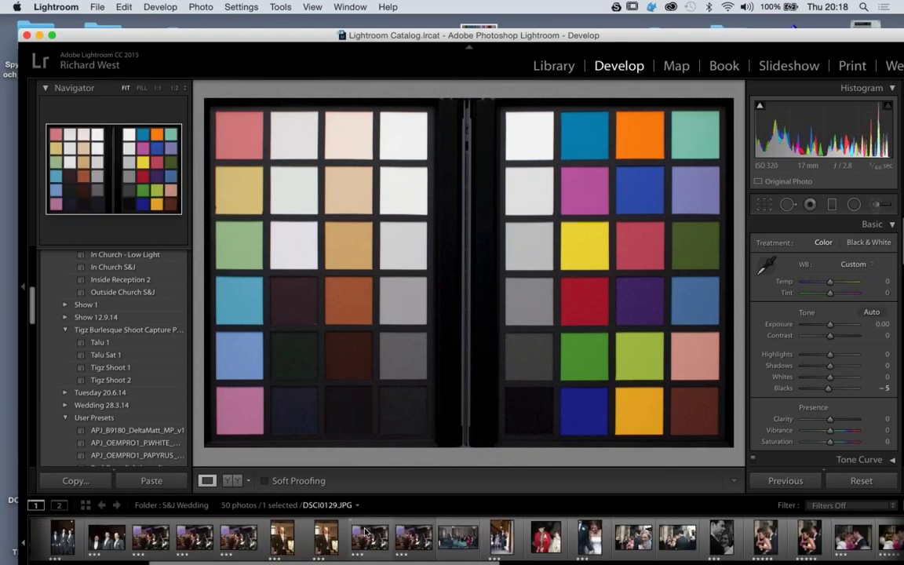
scroll(366, 534, "up", 3)
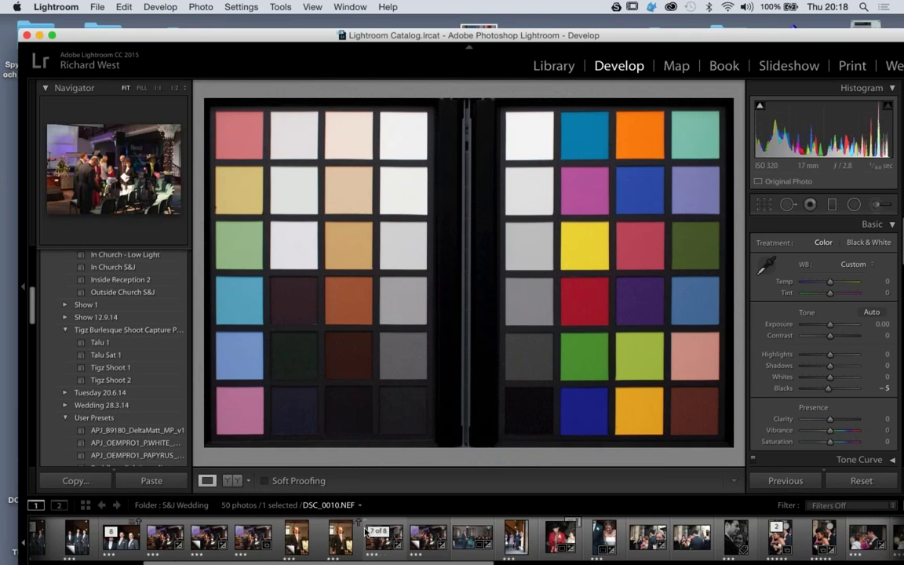
left_click(115, 531)
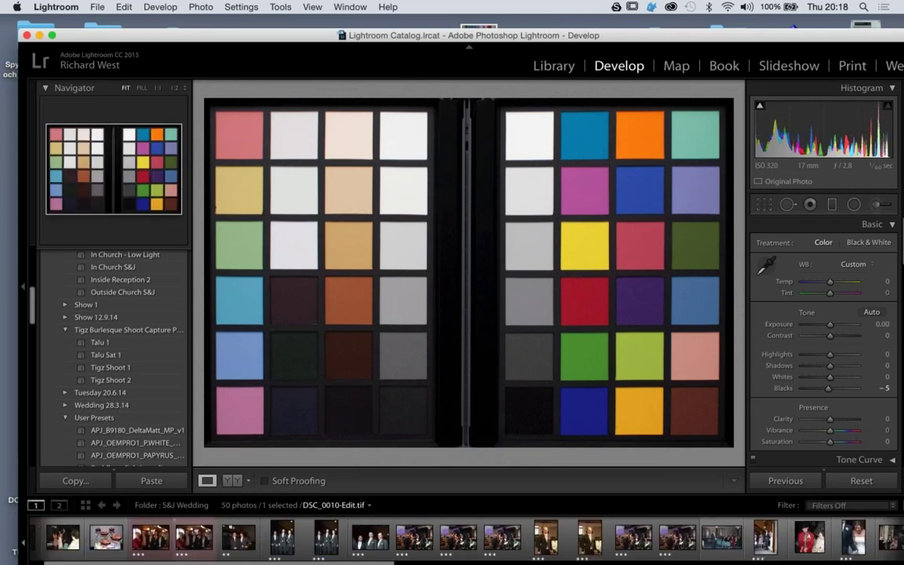
scroll(295, 532, "up", 1)
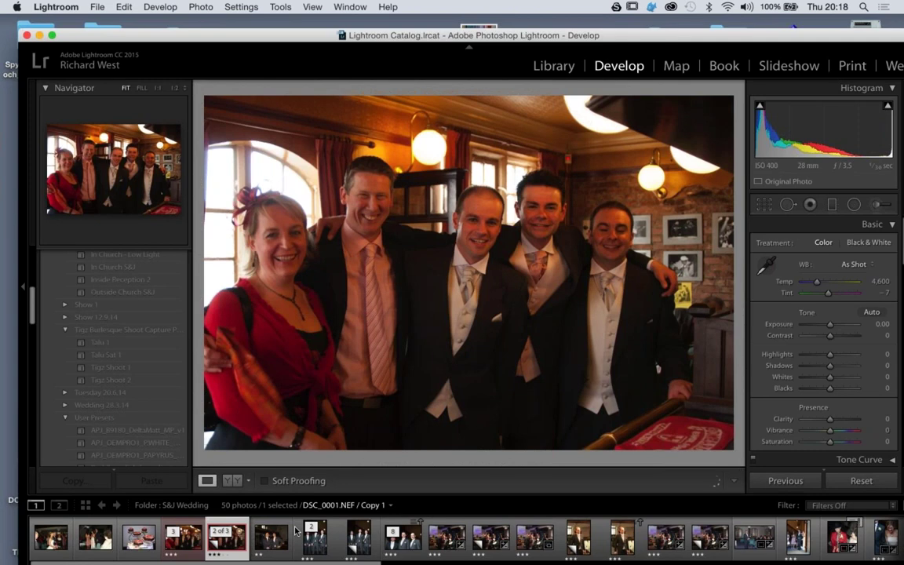
Step: Compare the colours of the three laughing groomsmen, the warm indoor group photo and the groom standing alone in the church
left_click(407, 543)
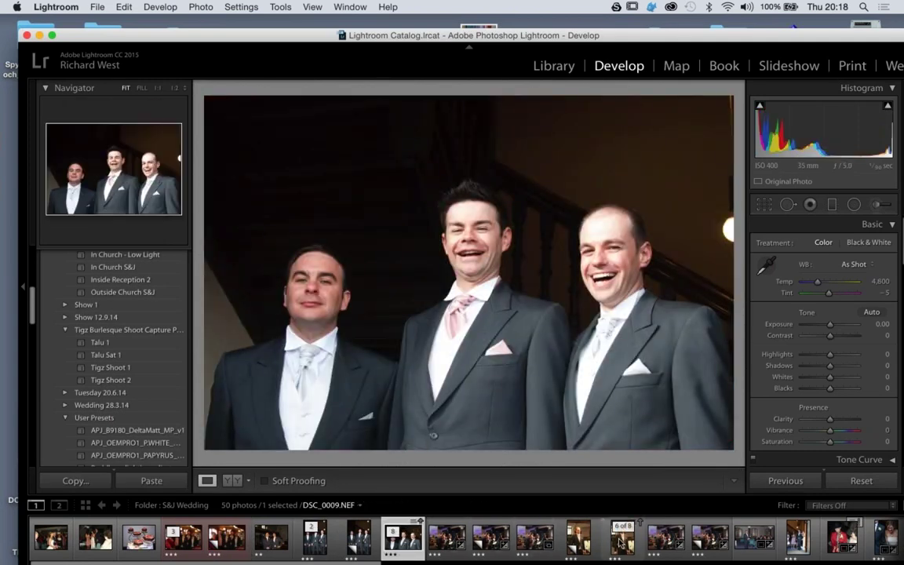
left_click(578, 541)
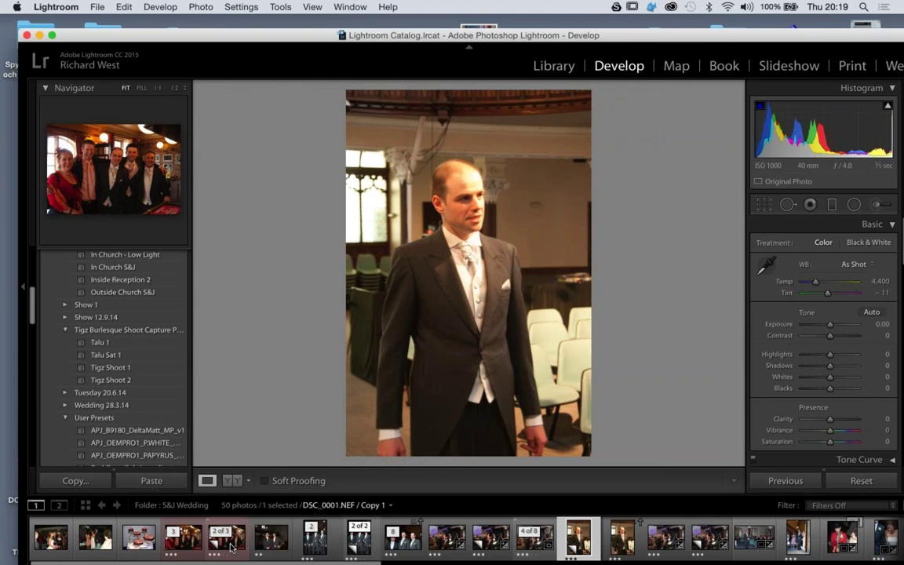
left_click(231, 547)
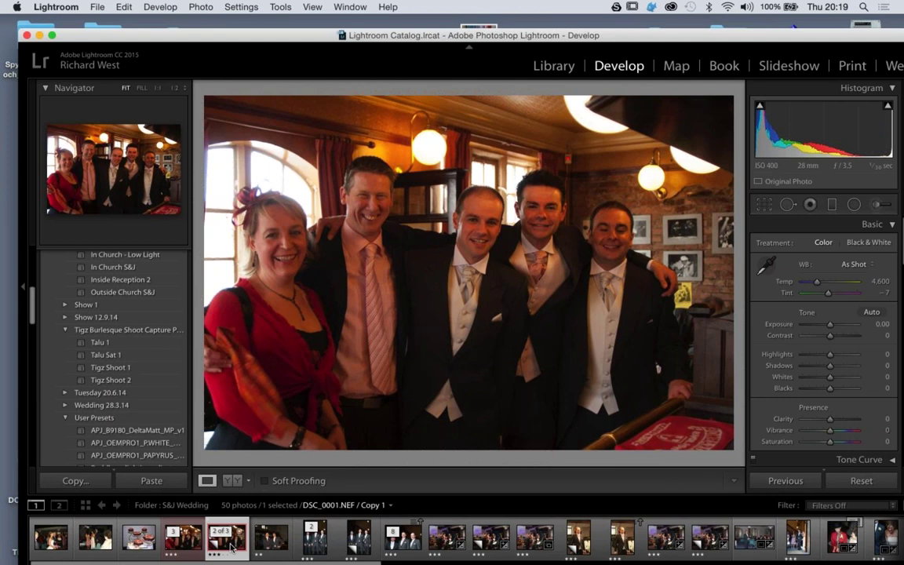
left_click(405, 549)
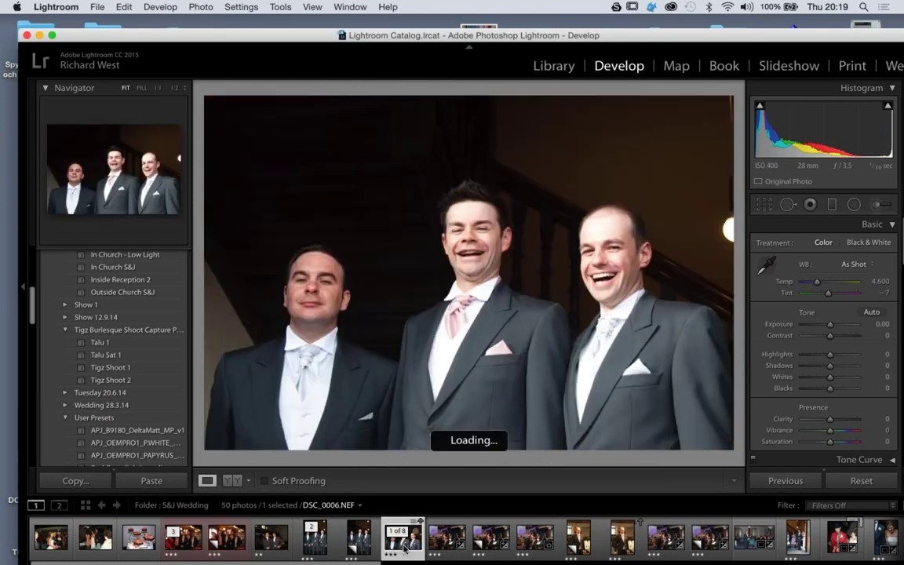
left_click(621, 541)
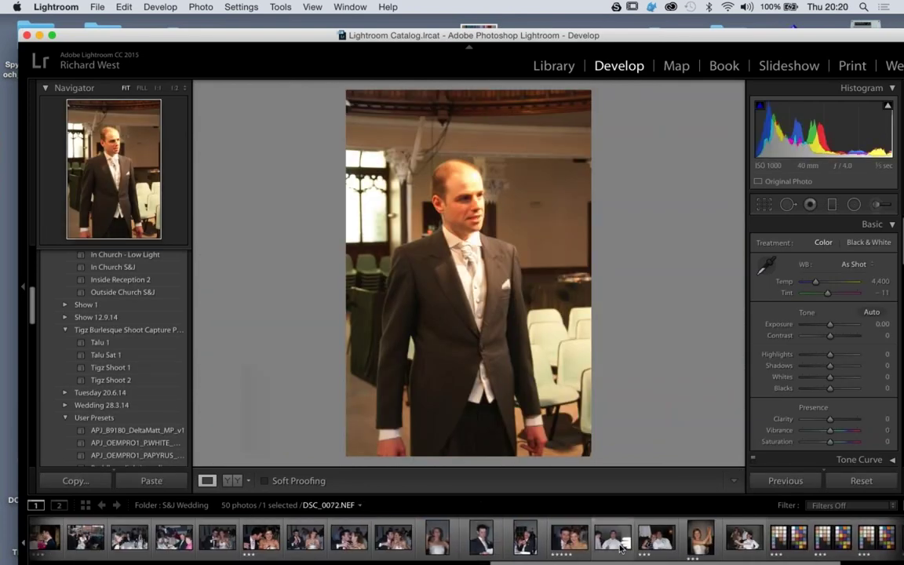
Step: Open the first colour chart in the filmstrip's stack of 7 and sample the light grey patch below white for its white balance
left_click(622, 543)
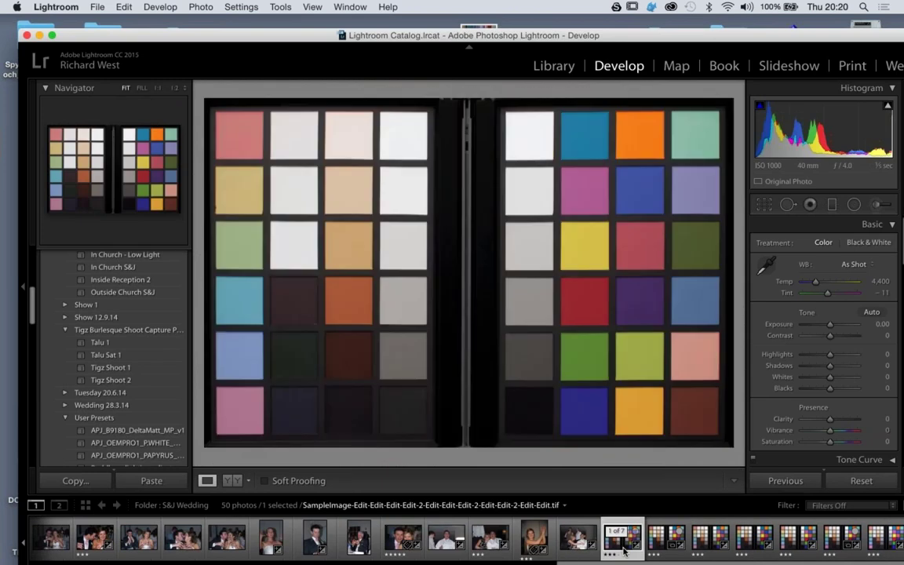
key("w")
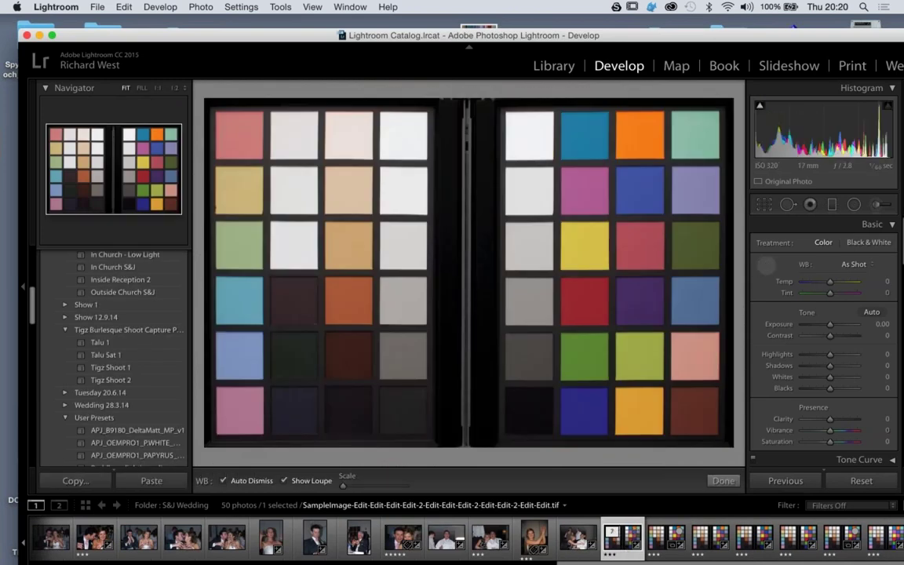
left_click(546, 186)
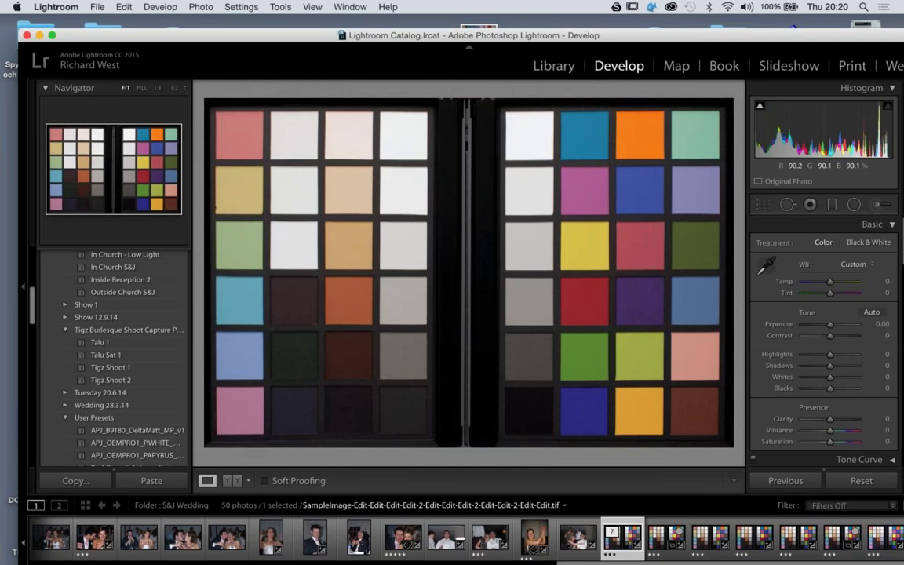